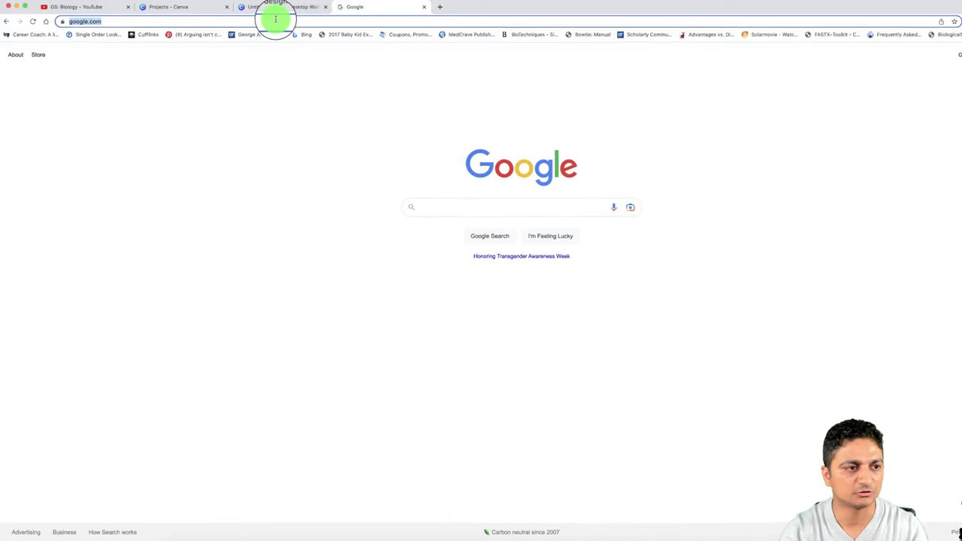
- Search 'primer 3' in Chrome and open the Primer3web 4.1.0 input page's source sequence box
{"action": "type", "text": "primer 3"}
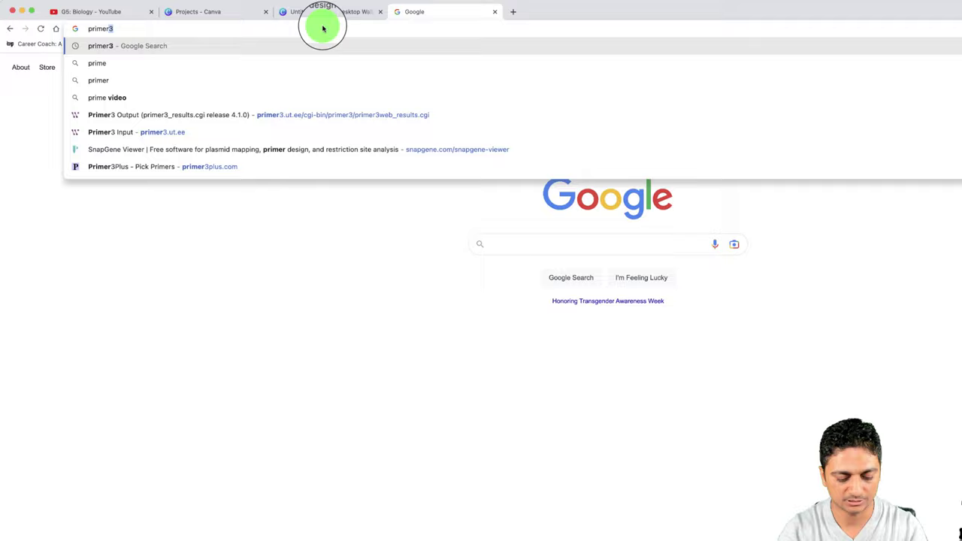
{"action": "key", "text": "Return"}
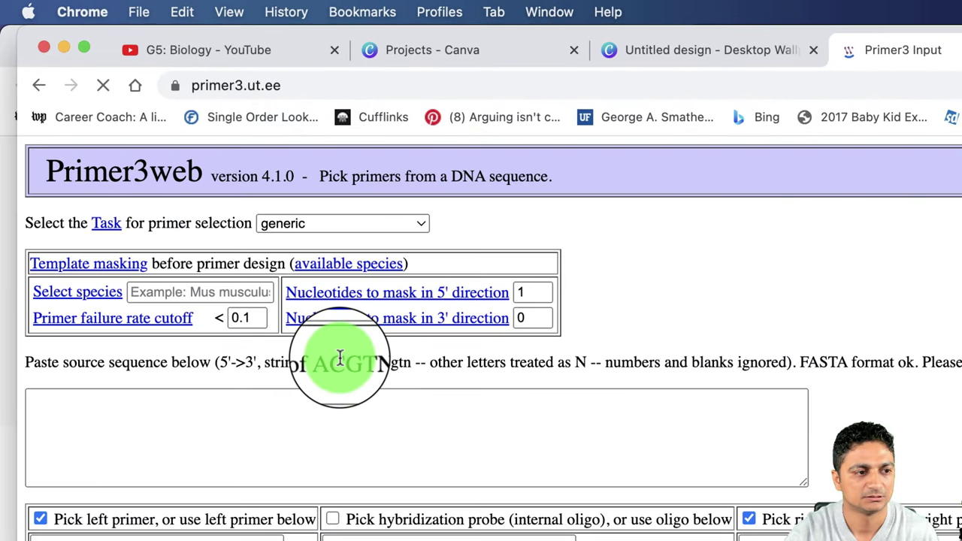
{"action": "scroll", "coordinate": [303, 424], "scroll_direction": "down", "scroll_amount": 3}
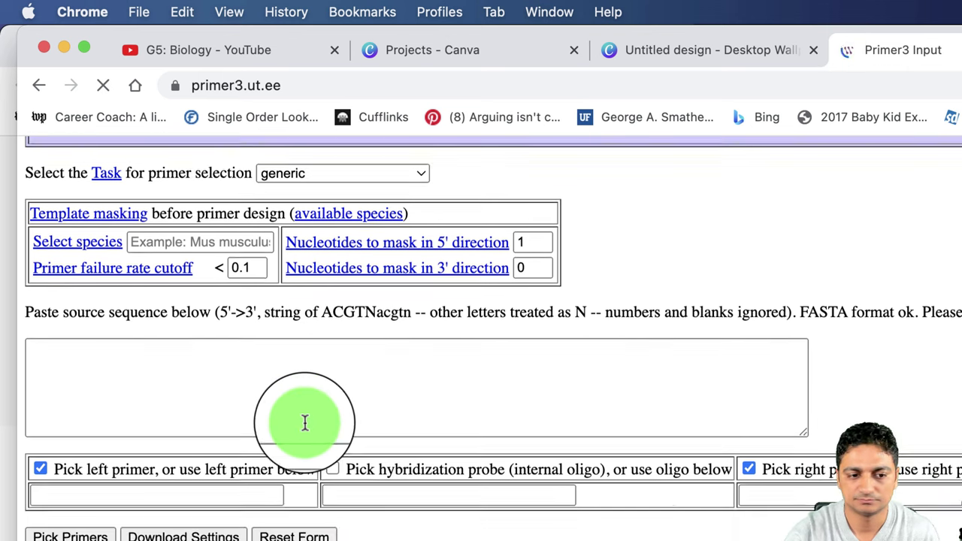
{"action": "scroll", "coordinate": [304, 424], "scroll_direction": "up", "scroll_amount": 3}
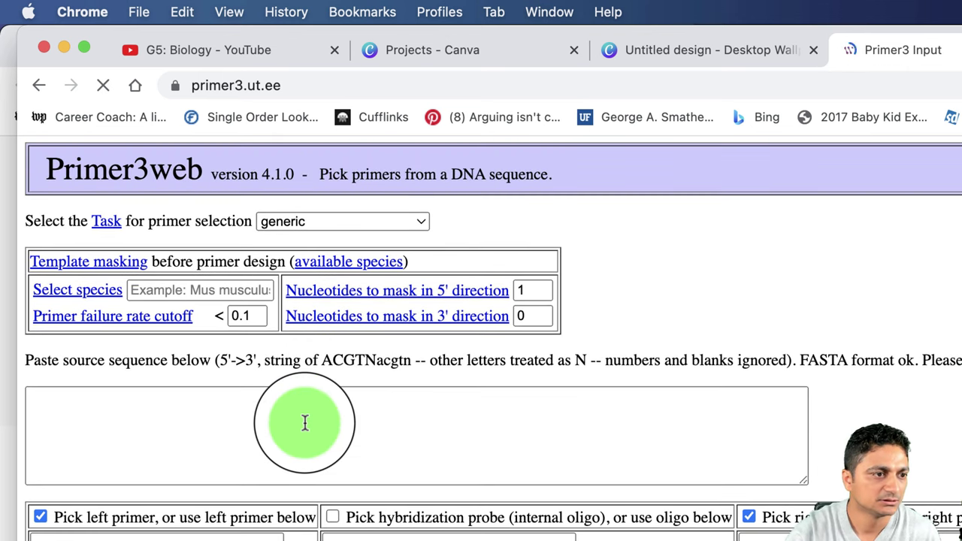
{"action": "left_click", "coordinate": [304, 423]}
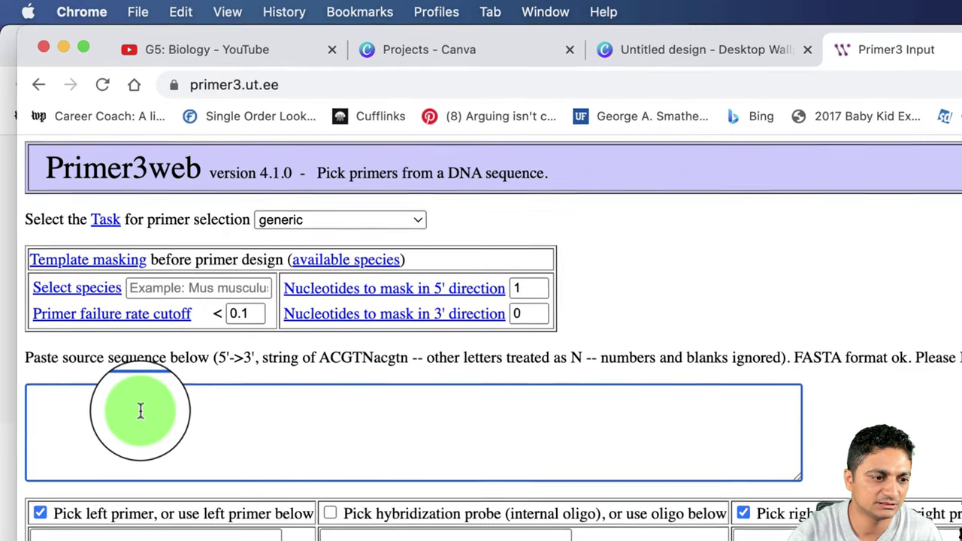
{"action": "scroll", "coordinate": [141, 413], "scroll_direction": "down", "scroll_amount": 3}
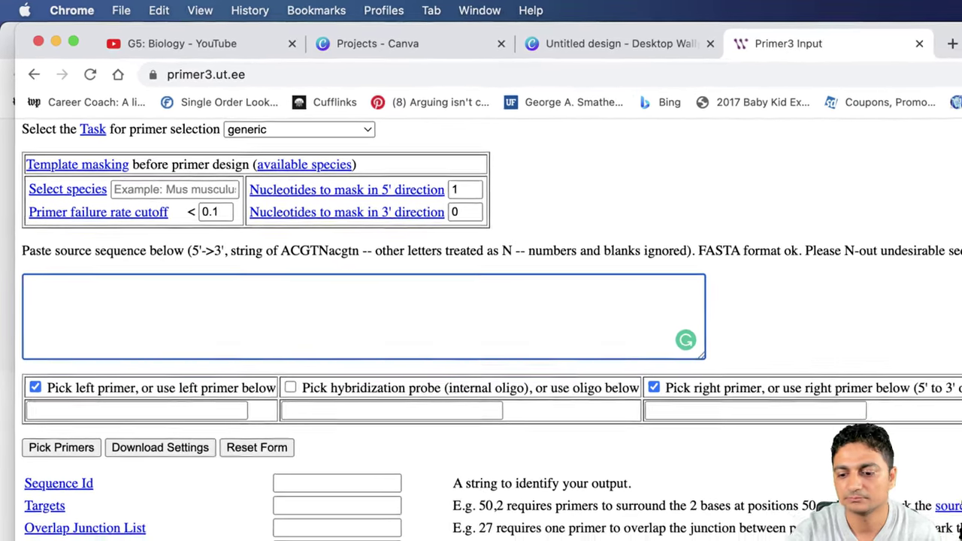
- Select bases 52–1757 (1706 bp) of SWEET10.dna in SnapGene Viewer
{"action": "key", "text": "super+Tab"}
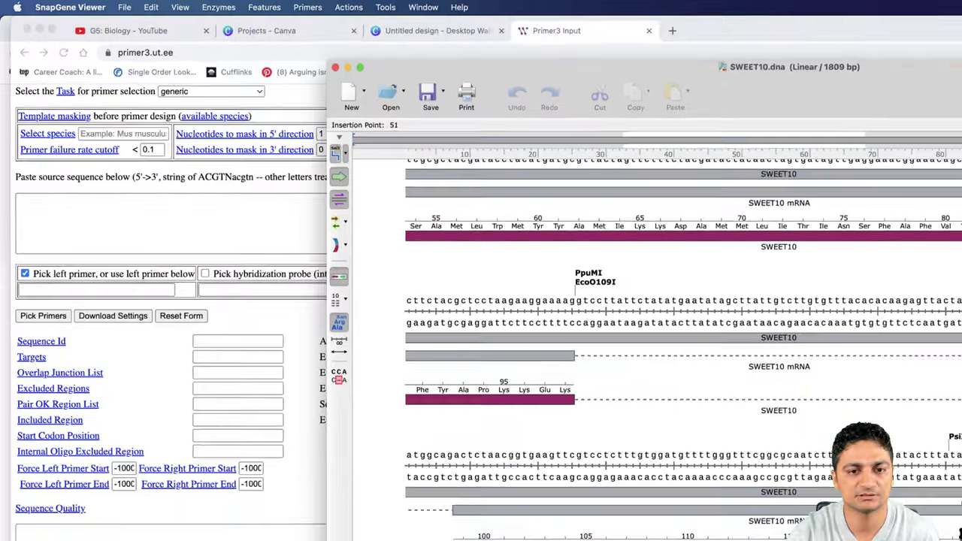
{"action": "left_click", "coordinate": [866, 357]}
{"action": "scroll", "coordinate": [575, 239], "scroll_direction": "up", "scroll_amount": 5}
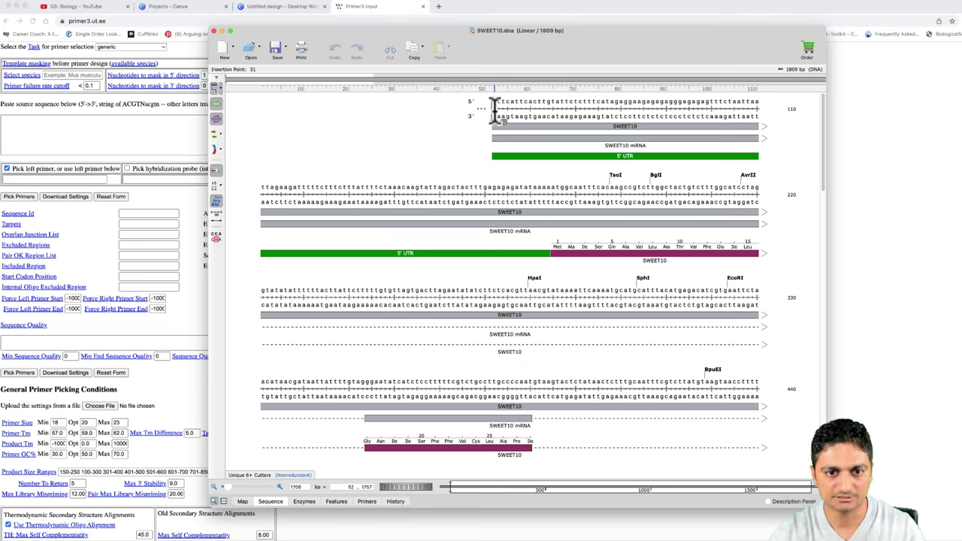
{"action": "left_click_drag", "start_coordinate": [488, 106], "coordinate": [511, 127]}
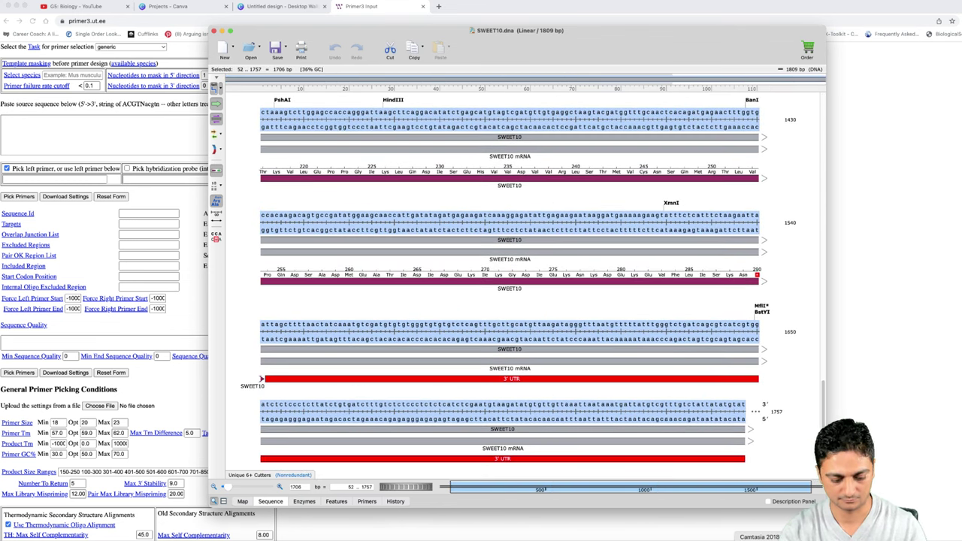
- Read the 5′ UTR (1–174), 3′ UTR (1542–1809) and SWEET10 feature extents, then return to Chrome
{"action": "scroll", "coordinate": [564, 221], "scroll_direction": "up", "scroll_amount": 15}
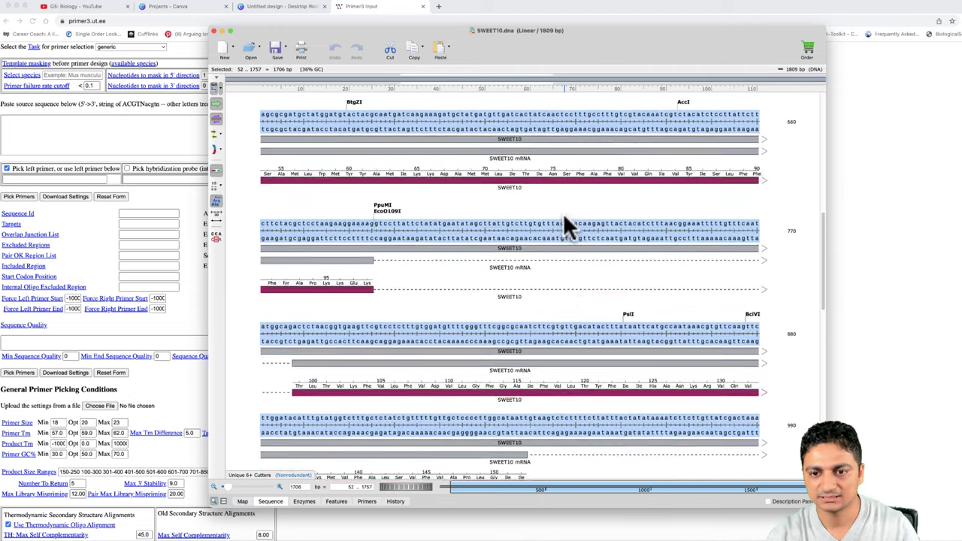
{"action": "scroll", "coordinate": [564, 223], "scroll_direction": "up", "scroll_amount": 5}
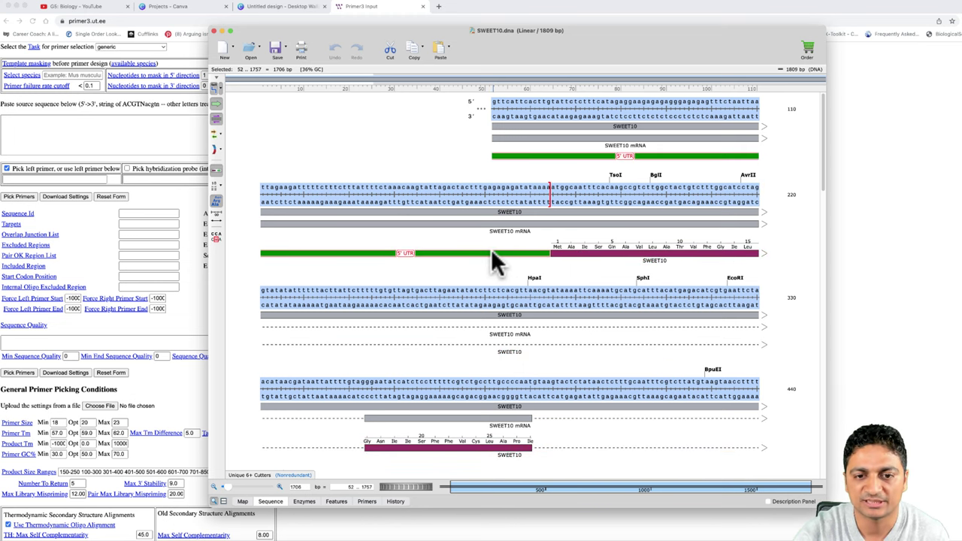
{"action": "scroll", "coordinate": [492, 252], "scroll_direction": "down", "scroll_amount": 20}
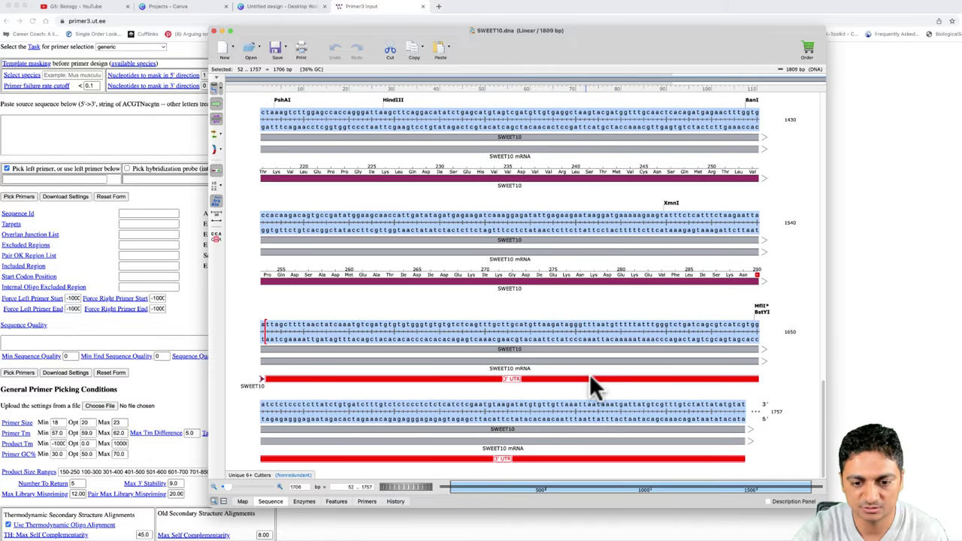
{"action": "mouse_move", "coordinate": [575, 381]}
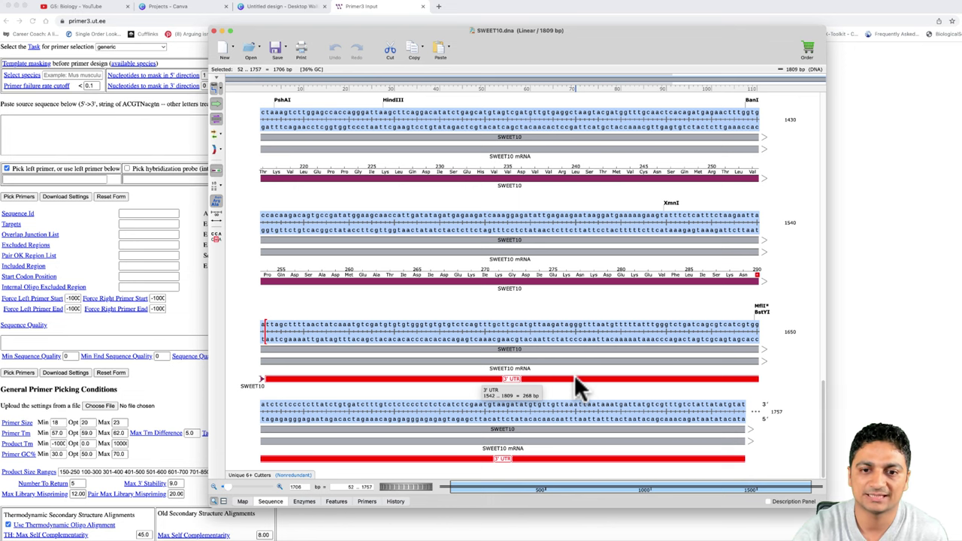
{"action": "scroll", "coordinate": [611, 299], "scroll_direction": "up", "scroll_amount": 10}
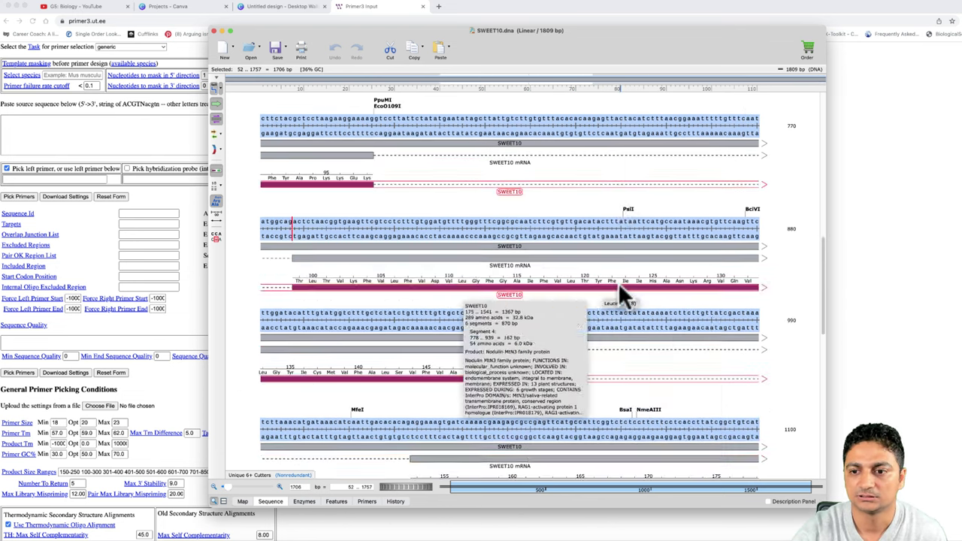
{"action": "scroll", "coordinate": [619, 283], "scroll_direction": "up", "scroll_amount": 8}
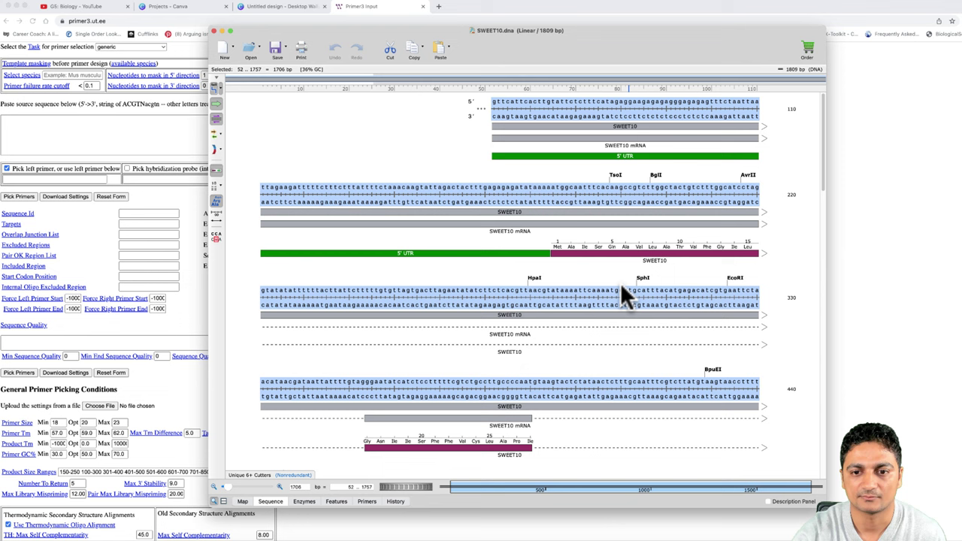
{"action": "mouse_move", "coordinate": [532, 250]}
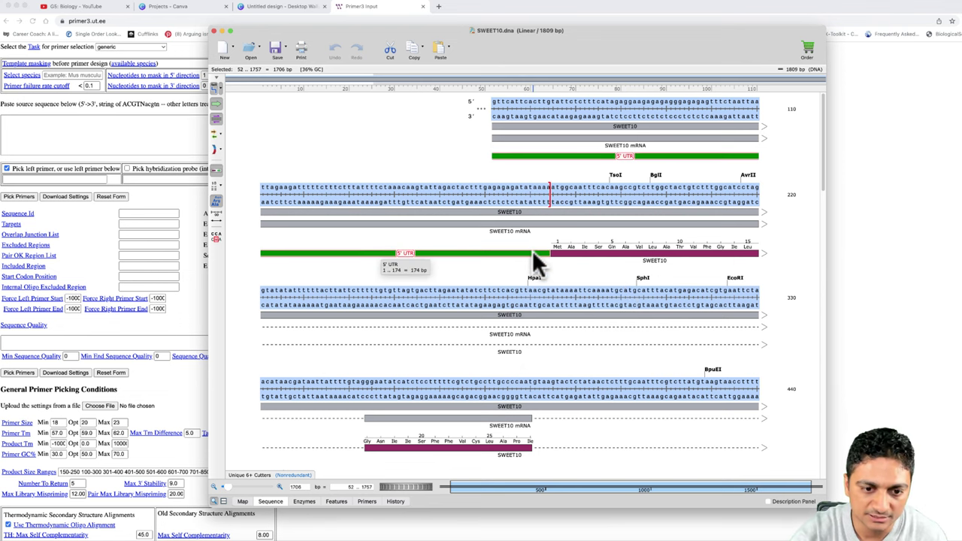
{"action": "scroll", "coordinate": [532, 251], "scroll_direction": "down", "scroll_amount": 18}
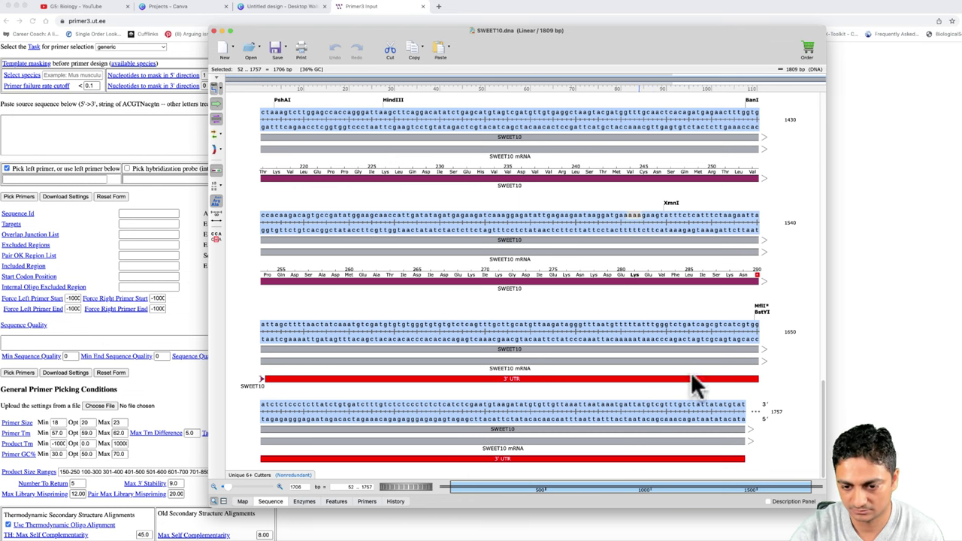
{"action": "mouse_move", "coordinate": [626, 284]}
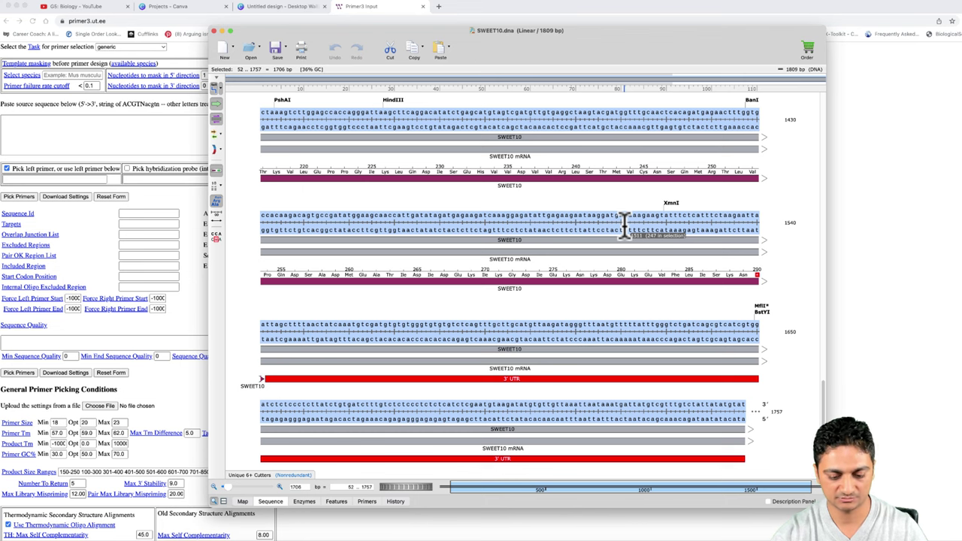
{"action": "left_click", "coordinate": [667, 540]}
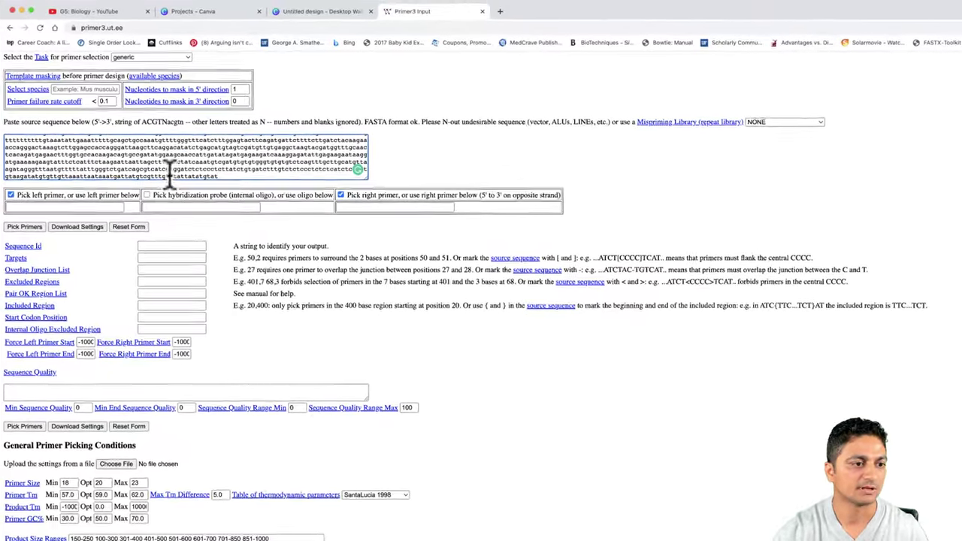
- Bring the General Primer Picking Conditions (size 18–23 bp, Tm 57–62 °C) into view
{"action": "scroll", "coordinate": [173, 255], "scroll_direction": "down", "scroll_amount": 5}
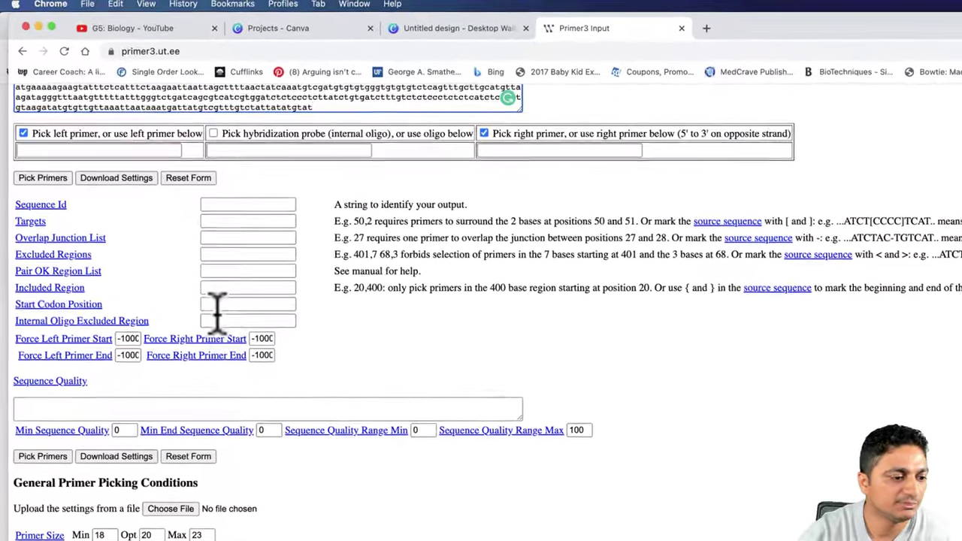
{"action": "scroll", "coordinate": [217, 308], "scroll_direction": "down", "scroll_amount": 5}
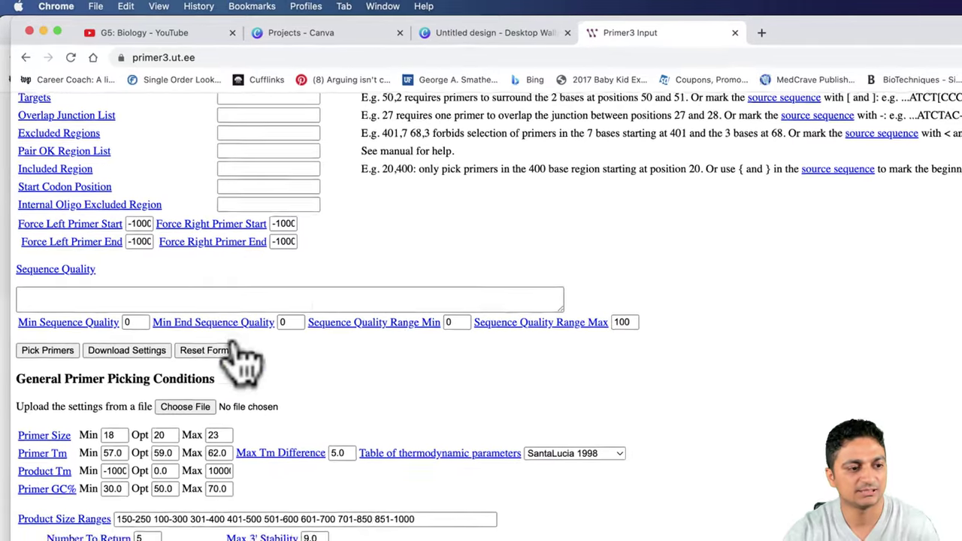
{"action": "scroll", "coordinate": [248, 359], "scroll_direction": "down", "scroll_amount": 2}
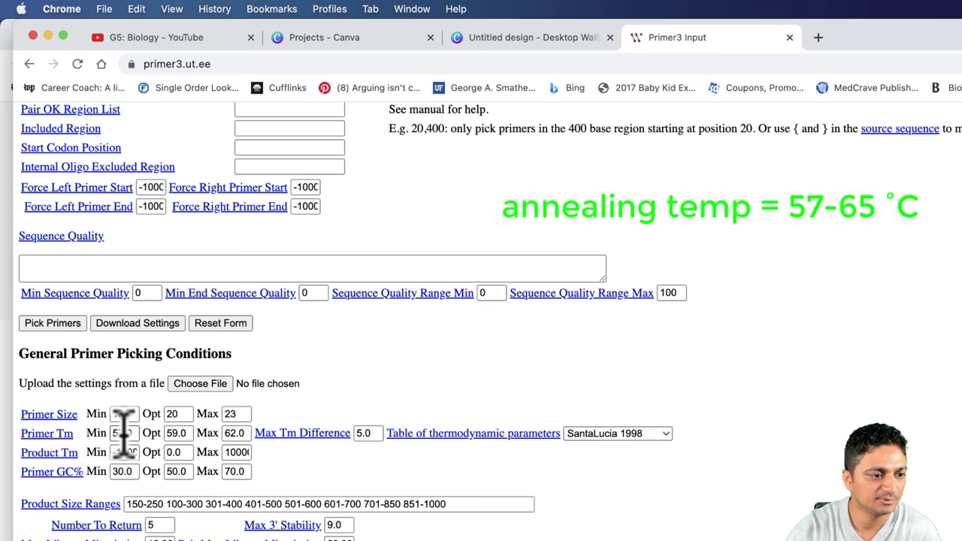
{"action": "left_click", "coordinate": [237, 433]}
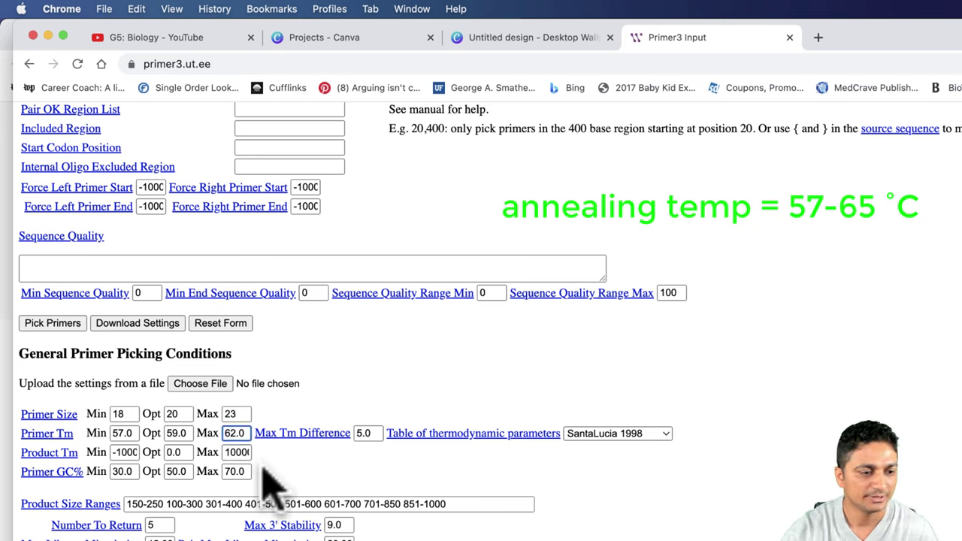
{"action": "type", "text": "5"}
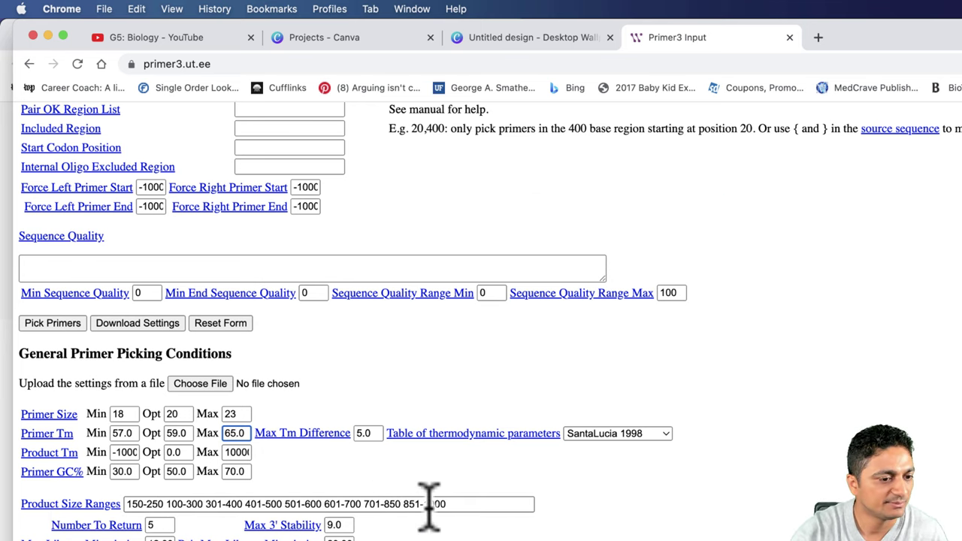
{"action": "left_click_drag", "start_coordinate": [449, 505], "coordinate": [111, 499]}
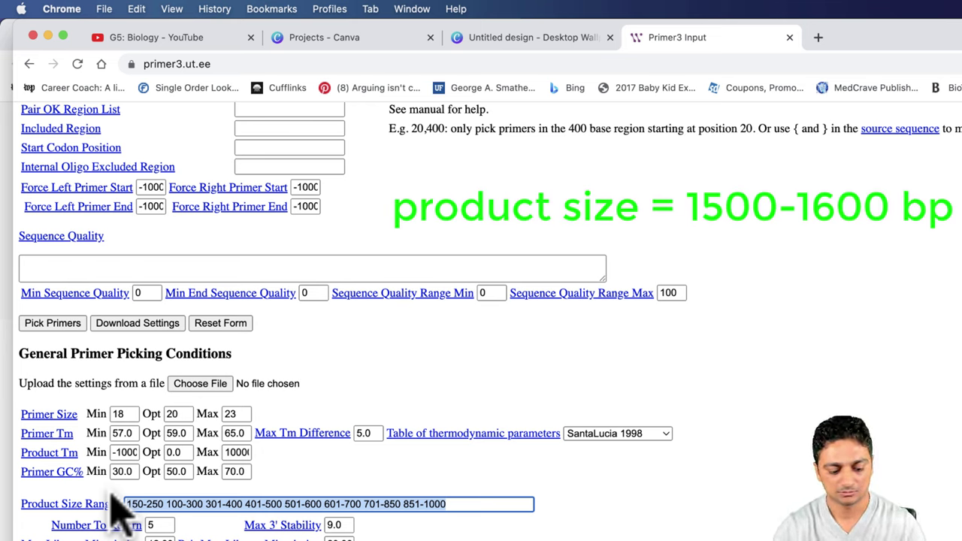
{"action": "type", "text": "1500"}
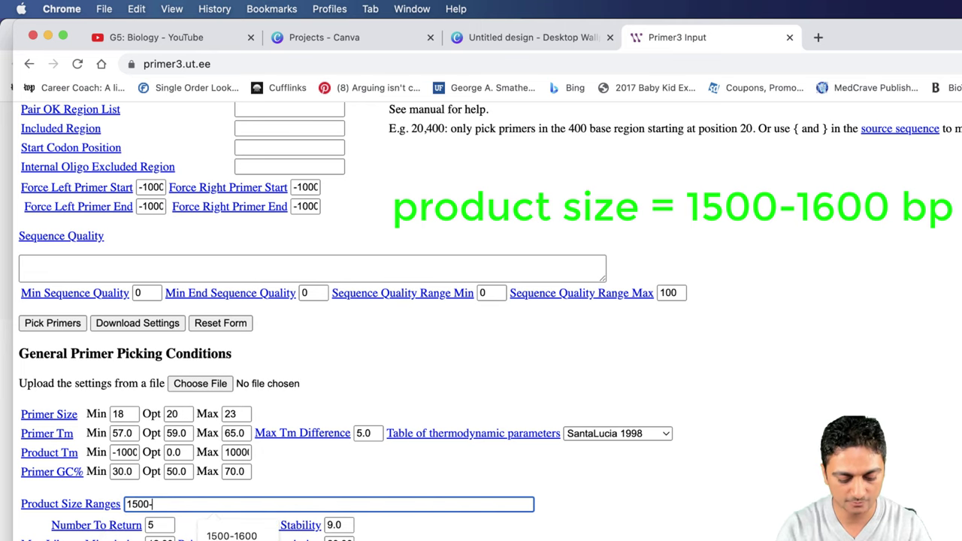
{"action": "type", "text": "-1600"}
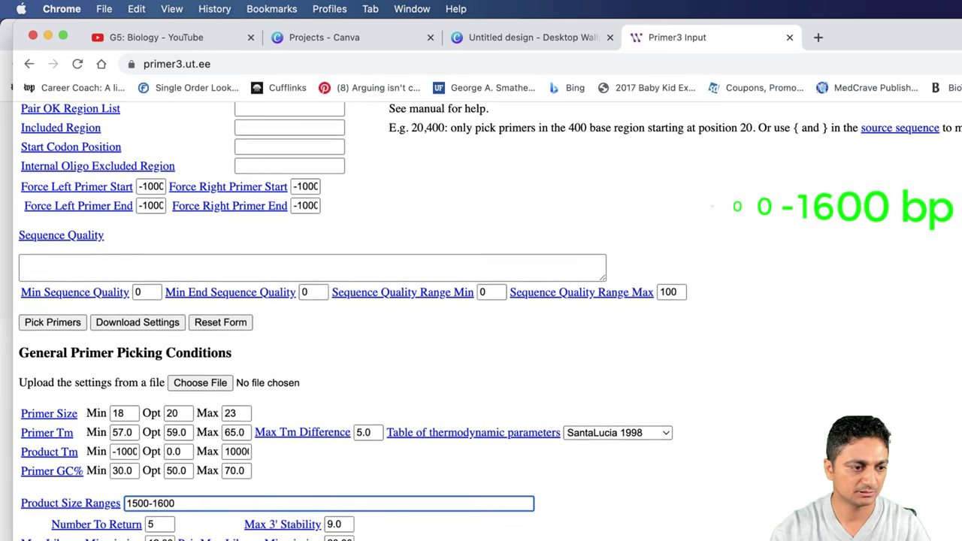
{"action": "scroll", "coordinate": [194, 505], "scroll_direction": "down", "scroll_amount": 1}
{"action": "scroll", "coordinate": [197, 514], "scroll_direction": "down", "scroll_amount": 10}
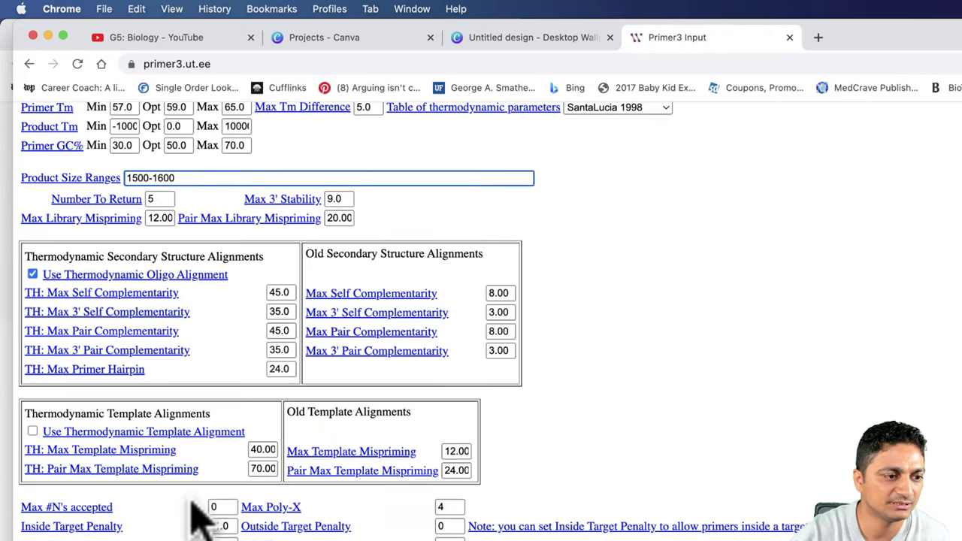
{"action": "scroll", "coordinate": [197, 517], "scroll_direction": "down", "scroll_amount": 3}
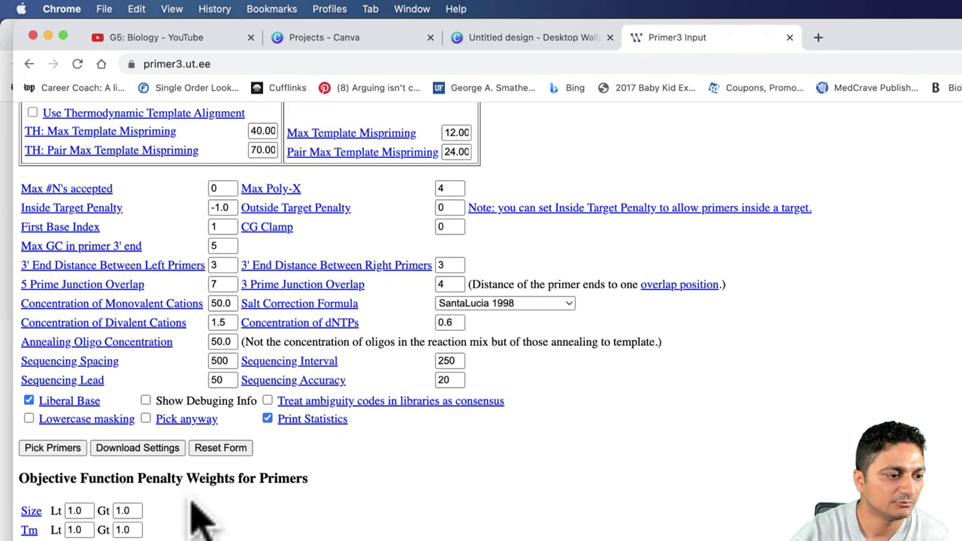
{"action": "scroll", "coordinate": [197, 519], "scroll_direction": "up", "scroll_amount": 4}
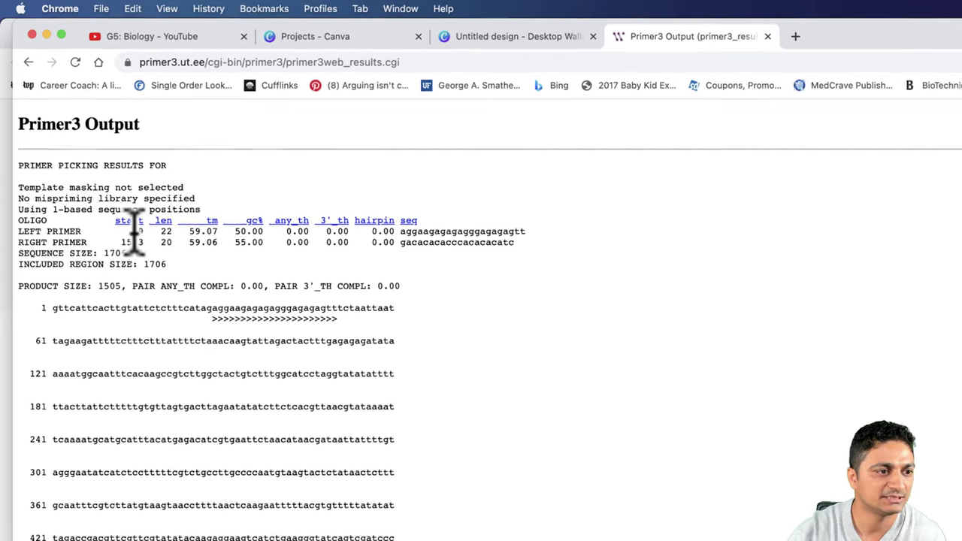
- Select the left primer sequence aggaagagagagggagagagtt in the Primer3 results
{"action": "double_click", "coordinate": [463, 235]}
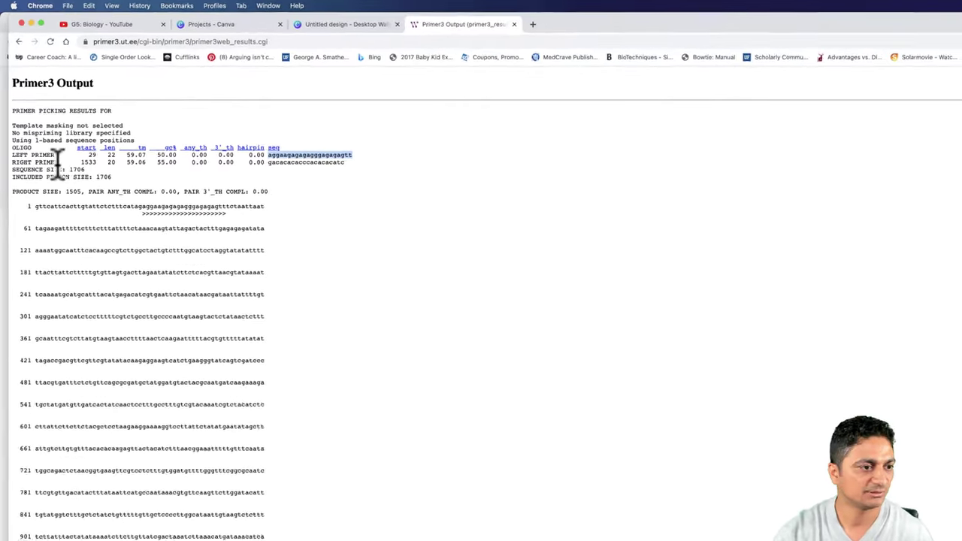
- Search SWEET10.dna in SnapGene Viewer for the copied left primer sequence
{"action": "key", "text": "super+Tab"}
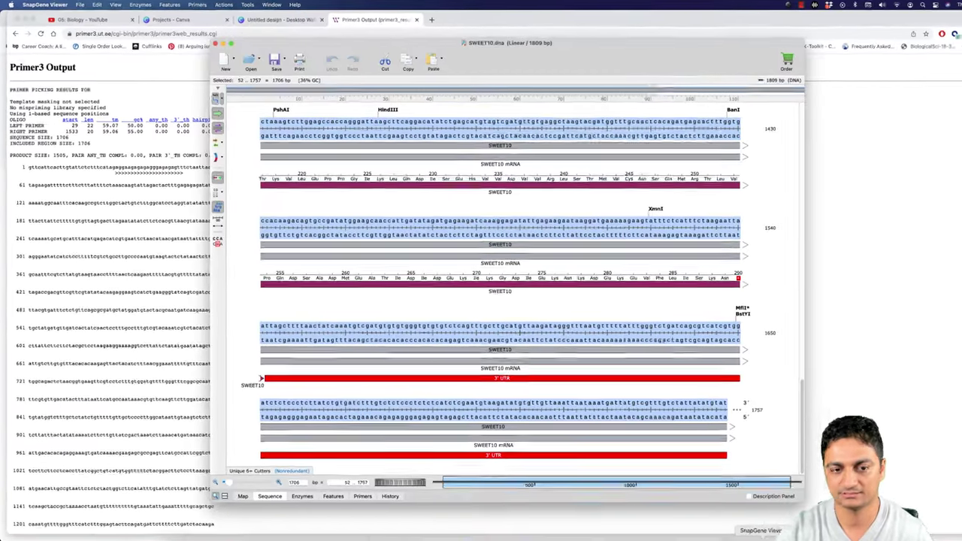
{"action": "scroll", "coordinate": [488, 298], "scroll_direction": "down", "scroll_amount": 10}
{"action": "key", "text": "super+f"}
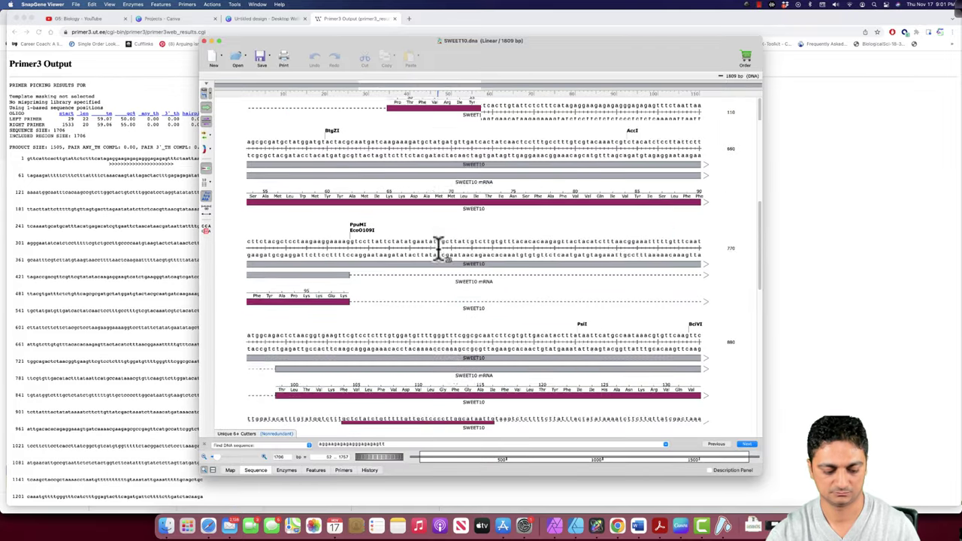
{"action": "type", "text": "agagaagagagagggagagagagtt"}
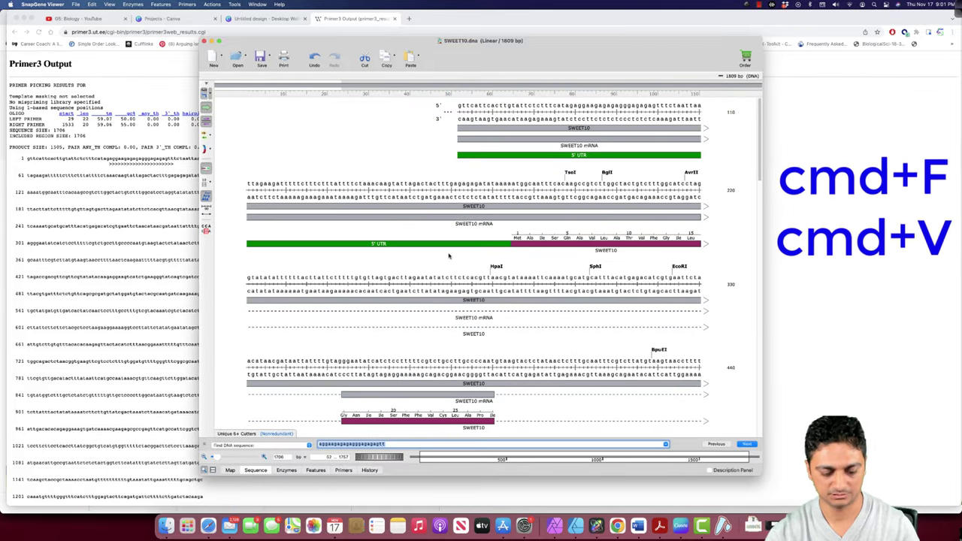
{"action": "key", "text": "Return"}
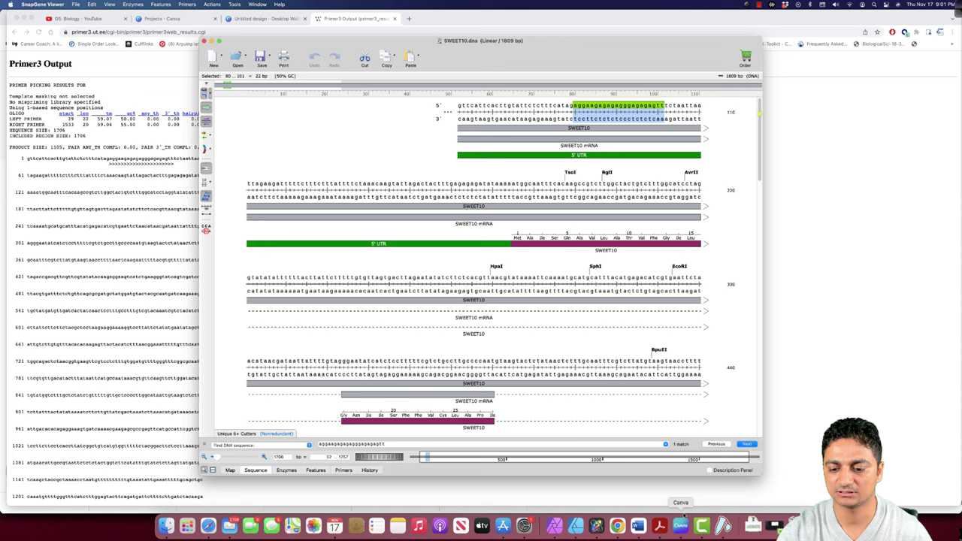
- Copy the right primer from the Primer3 results and search SWEET10 for its binding site
{"action": "left_click", "coordinate": [617, 525]}
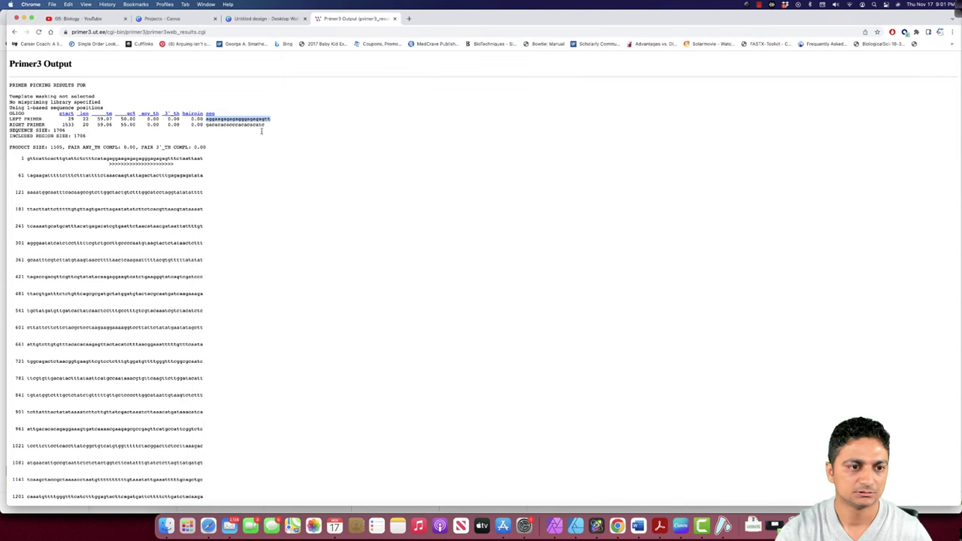
{"action": "double_click", "coordinate": [235, 124]}
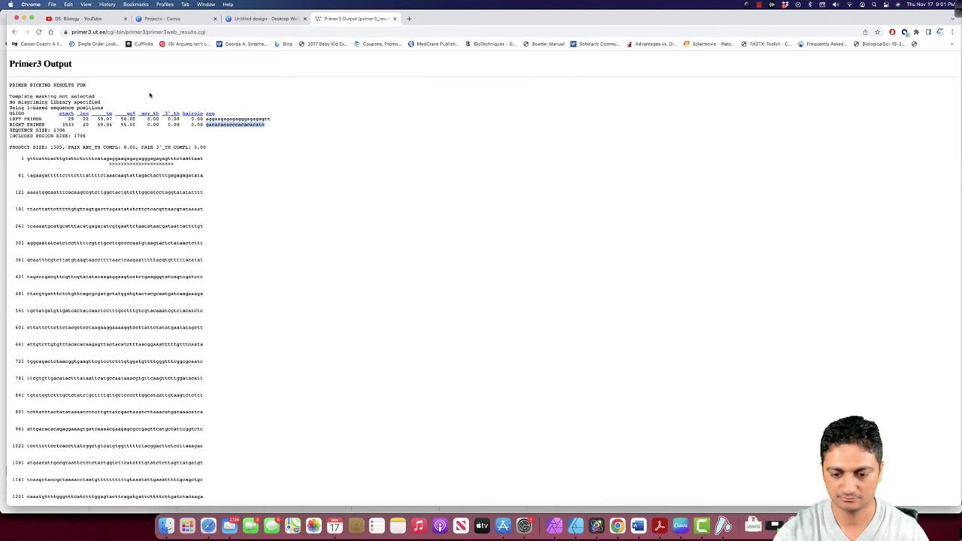
{"action": "left_click", "coordinate": [723, 526]}
{"action": "left_click", "coordinate": [410, 223]}
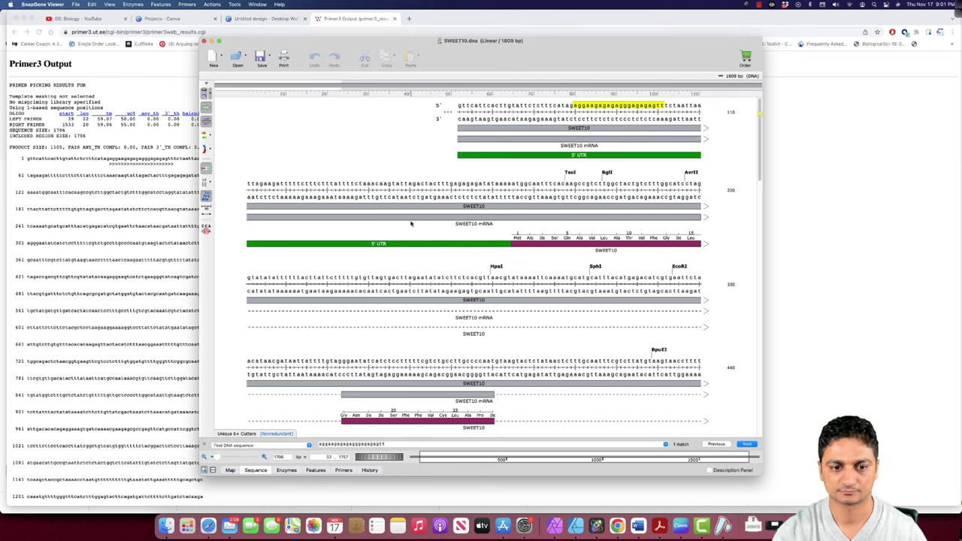
{"action": "key", "text": "super+f"}
{"action": "type", "text": "gacacacacccacacacatc"}
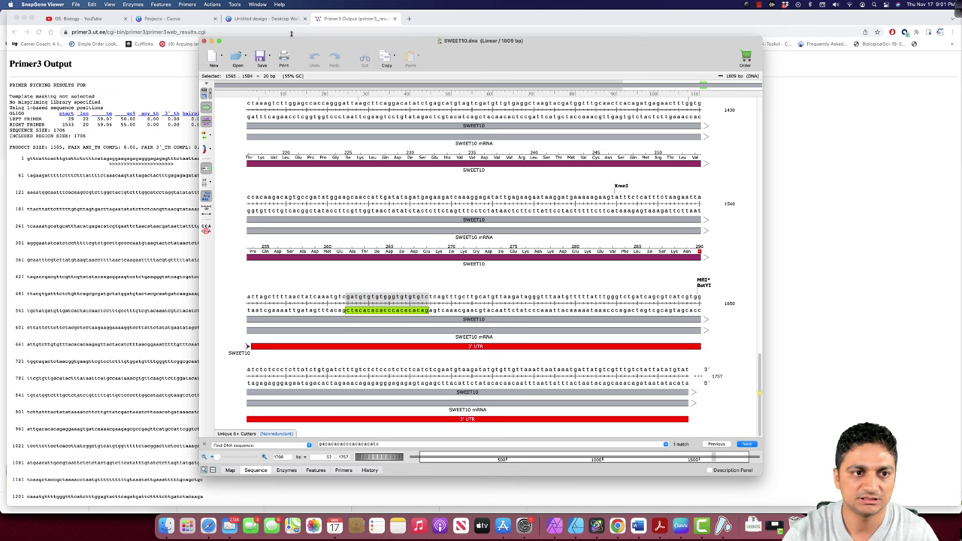
- Enlarge the SnapGene sequence window to fill the screen
{"action": "left_click_drag", "start_coordinate": [194, 36], "coordinate": [1, 10]}
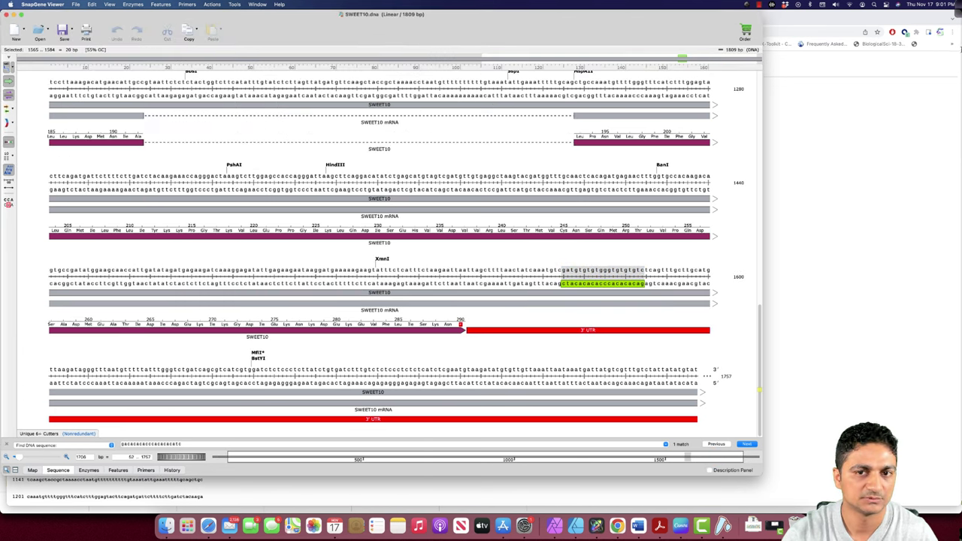
{"action": "left_click_drag", "start_coordinate": [761, 12], "coordinate": [959, 13]}
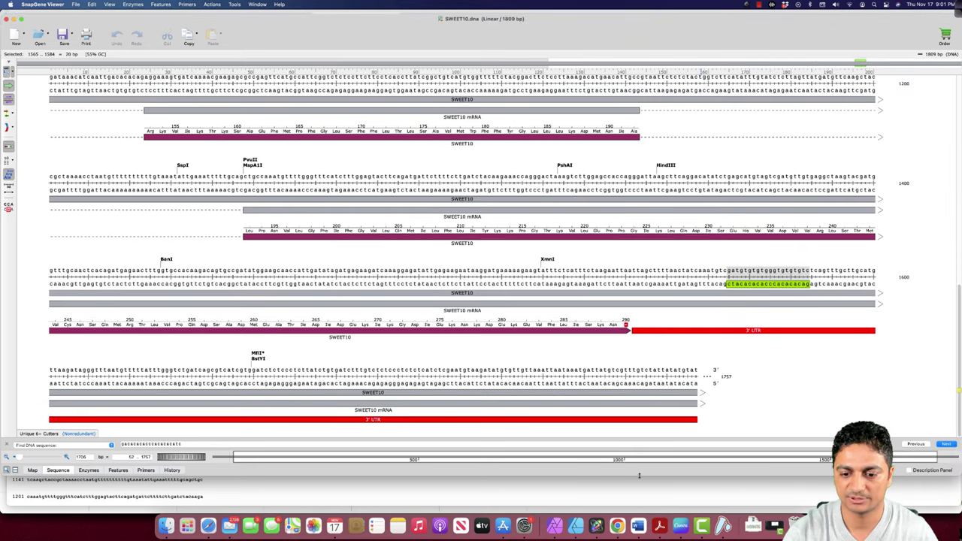
{"action": "left_click_drag", "start_coordinate": [640, 477], "coordinate": [644, 509]}
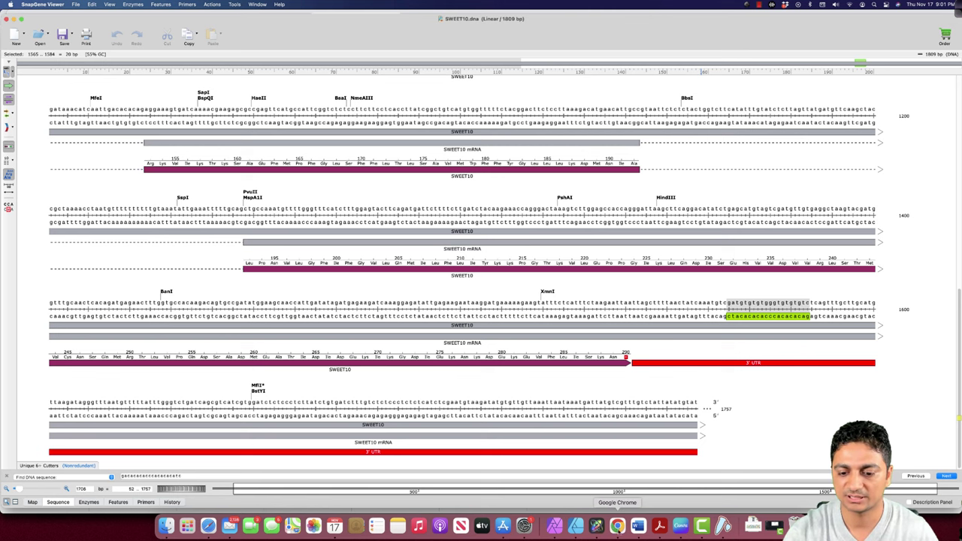
- Re-copy the left primer and find its match at bases 80–101
{"action": "left_click", "coordinate": [617, 525]}
{"action": "double_click", "coordinate": [235, 118]}
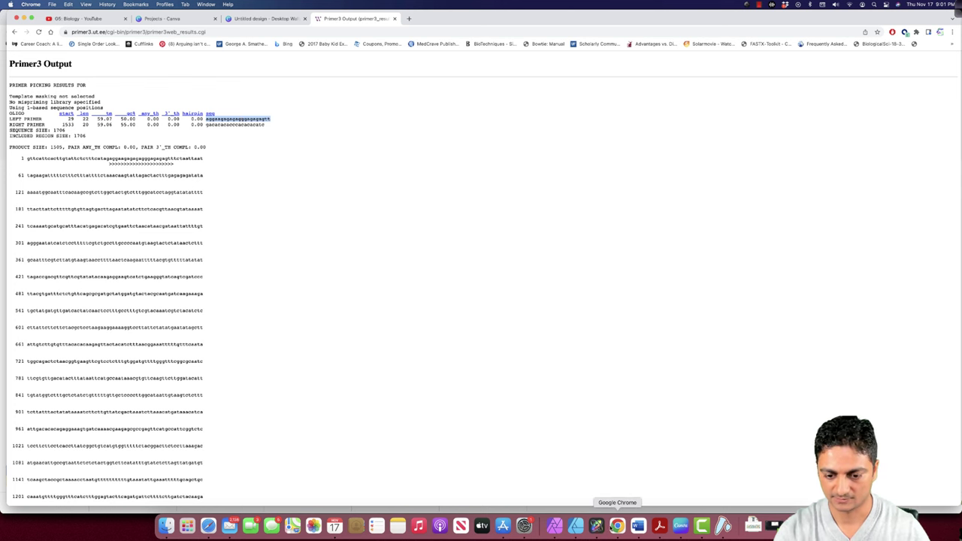
{"action": "left_click", "coordinate": [723, 524]}
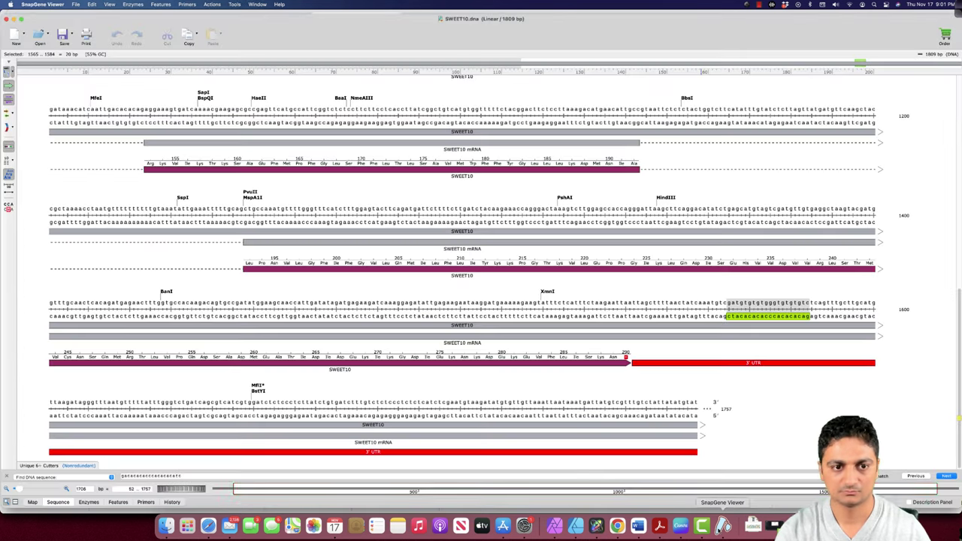
{"action": "left_click", "coordinate": [390, 271]}
{"action": "key", "text": "cmd+f"}
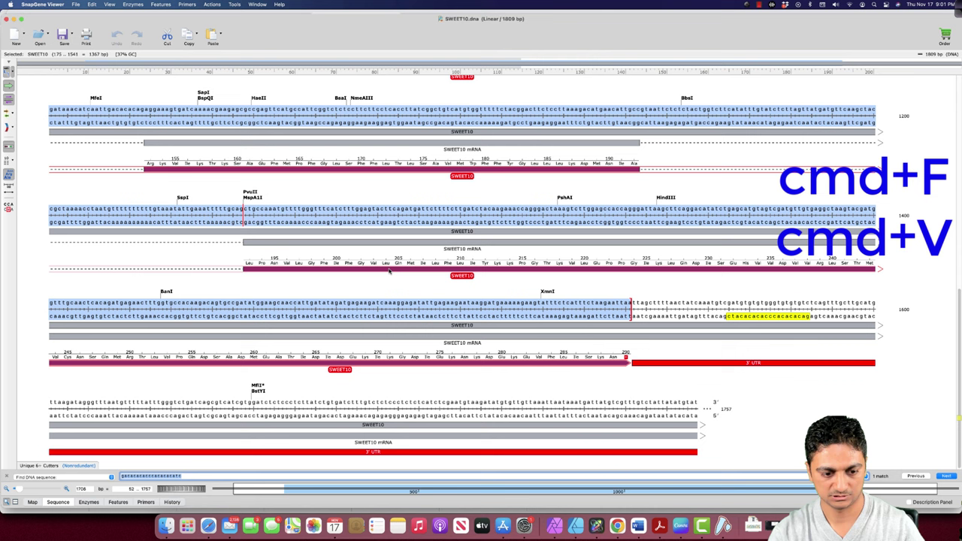
{"action": "key", "text": "cmd+v"}
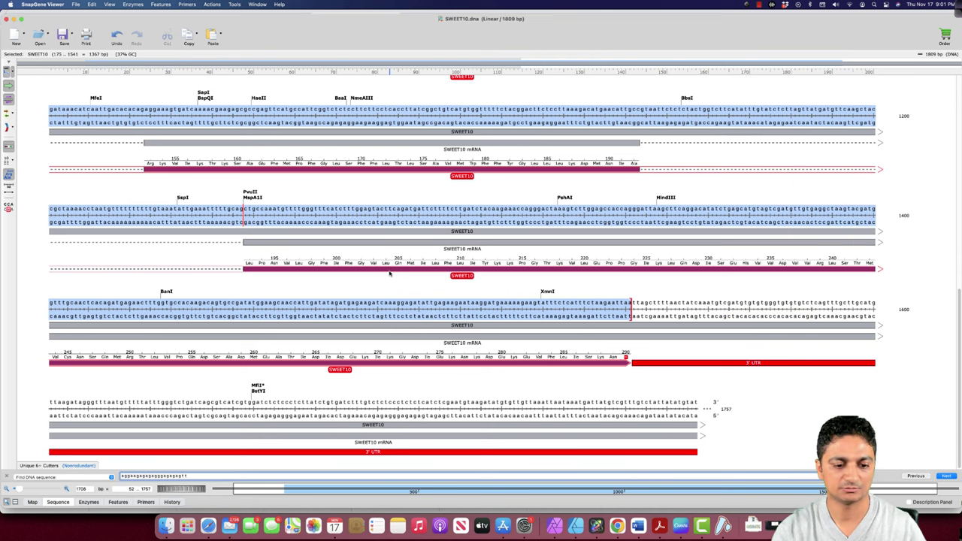
{"action": "key", "text": "Return"}
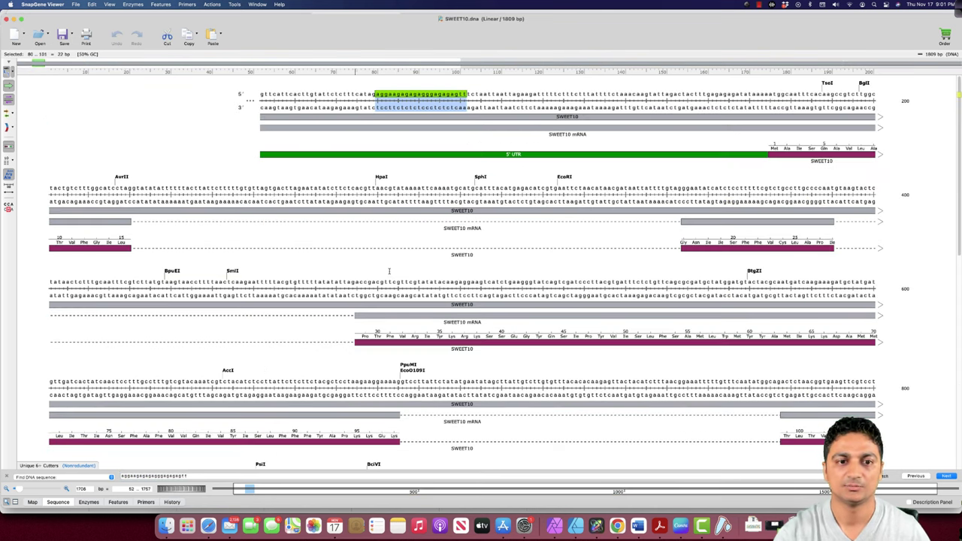
{"action": "left_click_drag", "start_coordinate": [375, 94], "coordinate": [466, 100]}
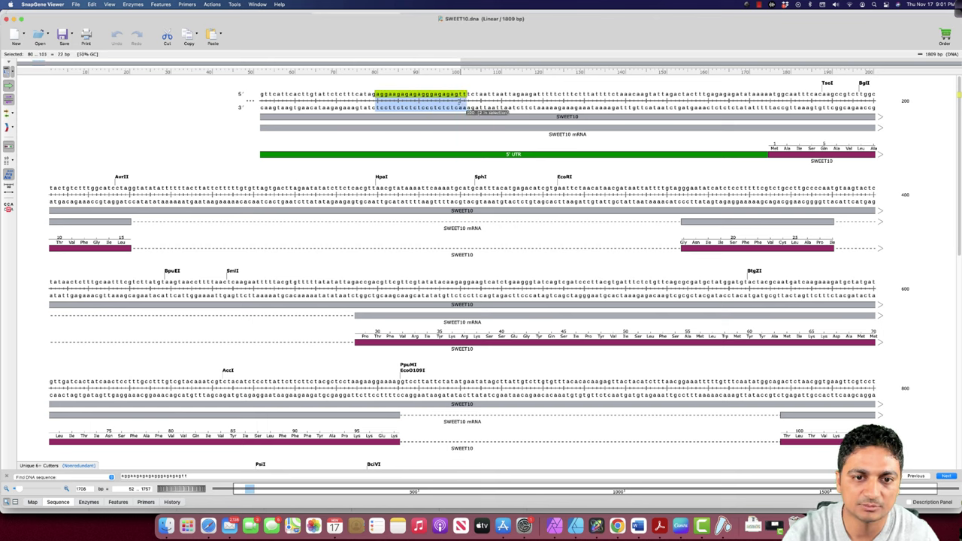
- Add a top-strand primer named AtSWEET10_F at bases 80–101
{"action": "left_click", "coordinate": [161, 5]}
{"action": "mouse_move", "coordinate": [187, 4]}
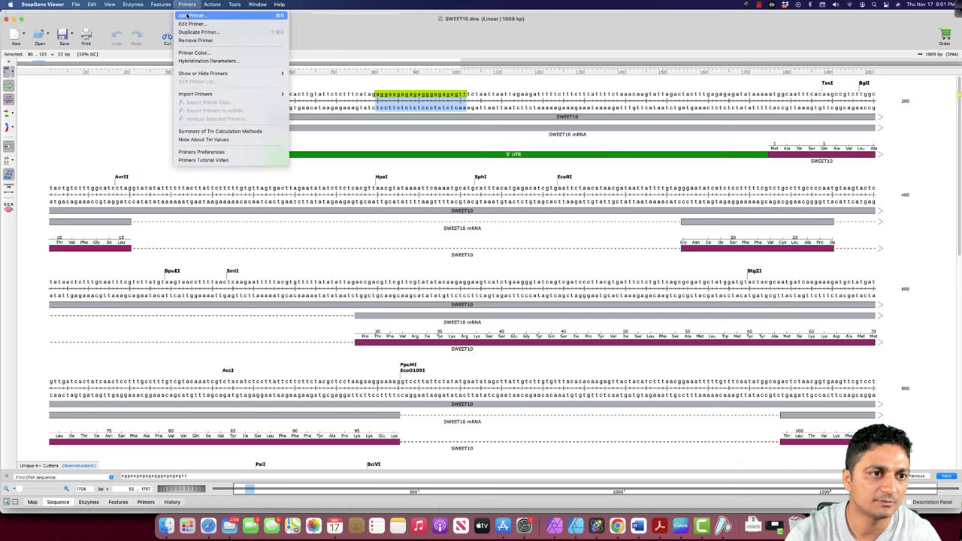
{"action": "left_click", "coordinate": [187, 15]}
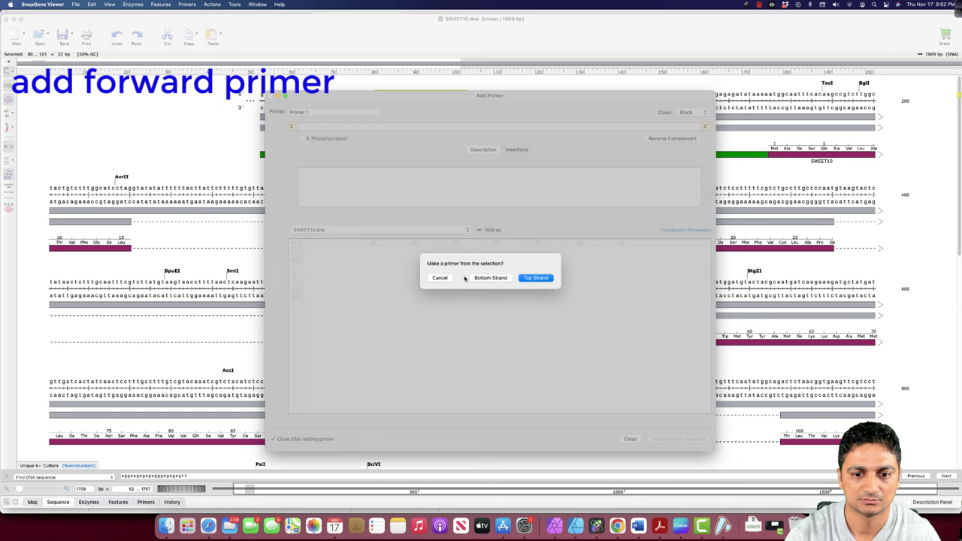
{"action": "left_click", "coordinate": [534, 278]}
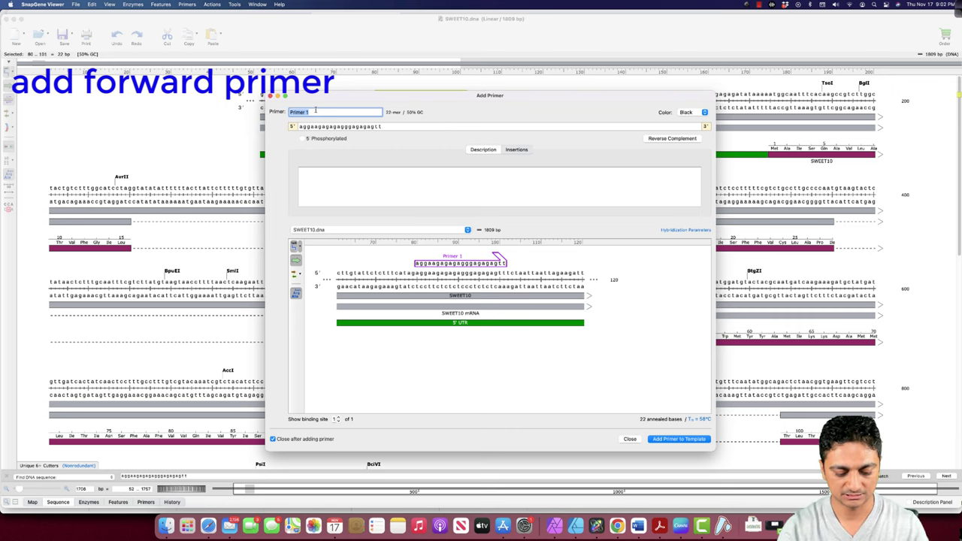
{"action": "type", "text": "At"}
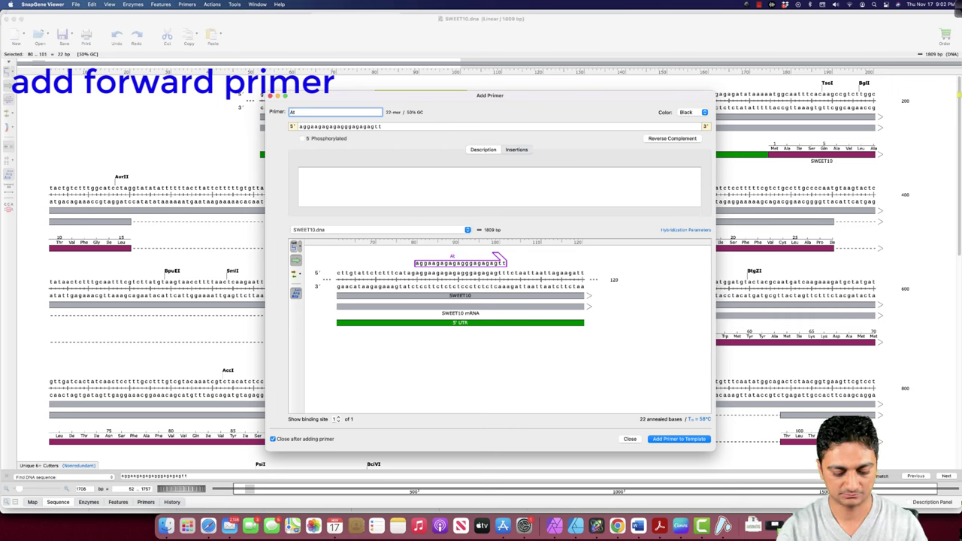
{"action": "type", "text": "SWEET10_F"}
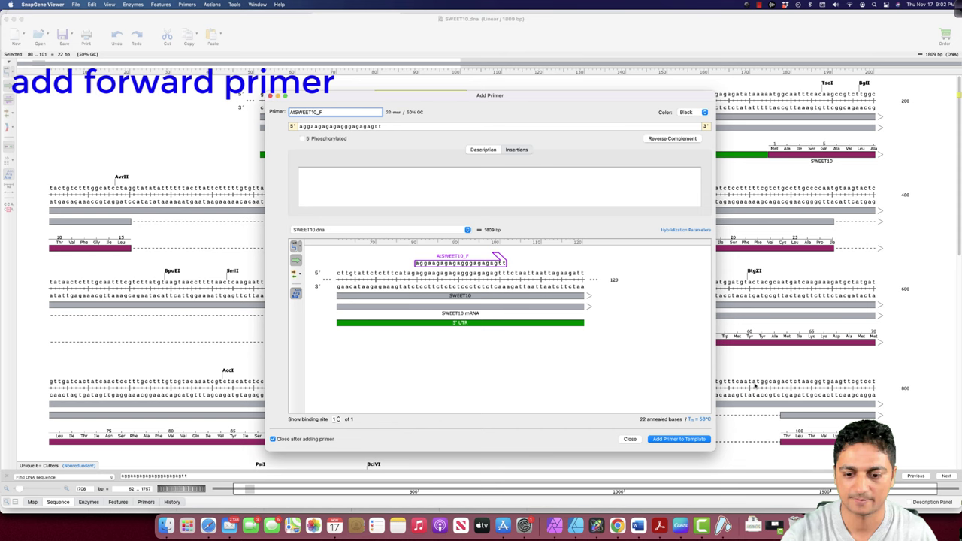
{"action": "left_click", "coordinate": [671, 441]}
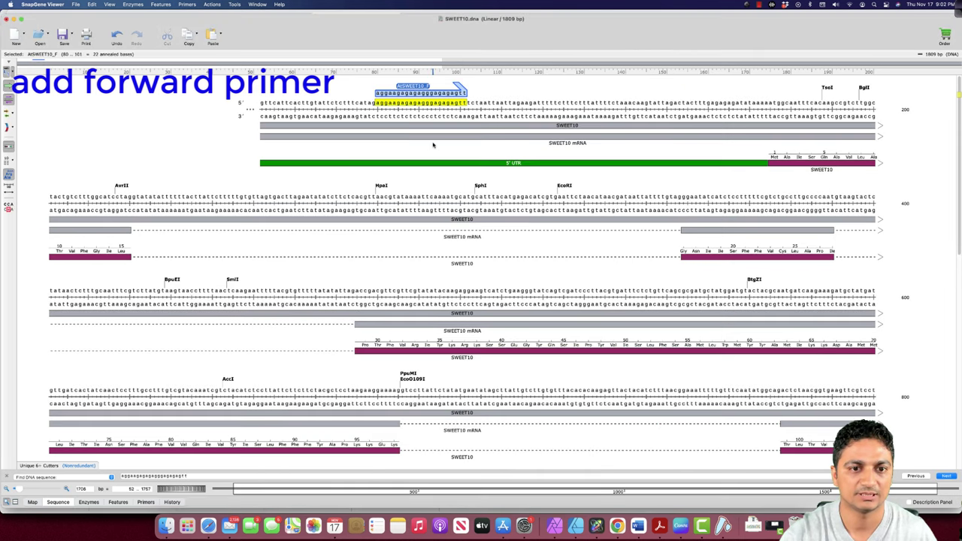
{"action": "left_click", "coordinate": [433, 145]}
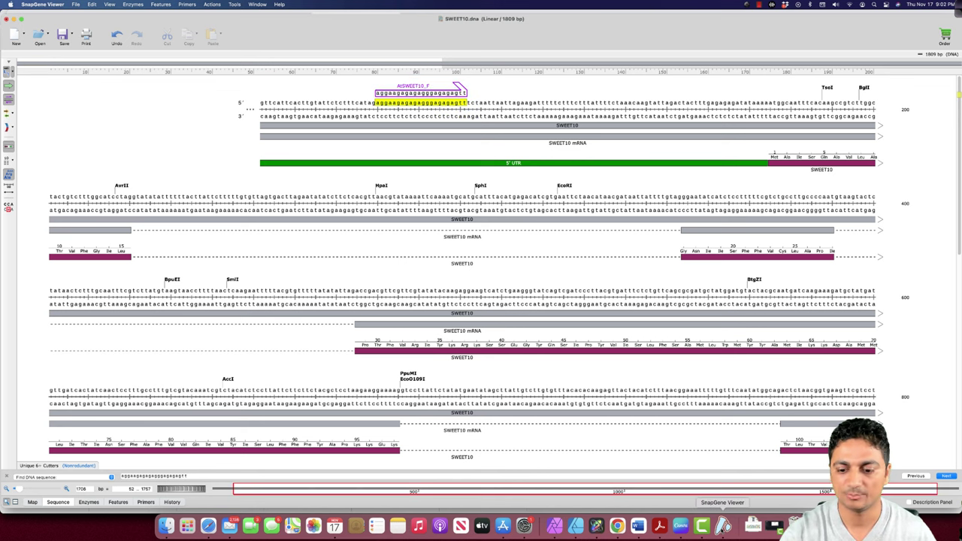
- Copy the right primer sequence from Primer3 results and scroll through the alternative pairs
{"action": "left_click", "coordinate": [617, 525]}
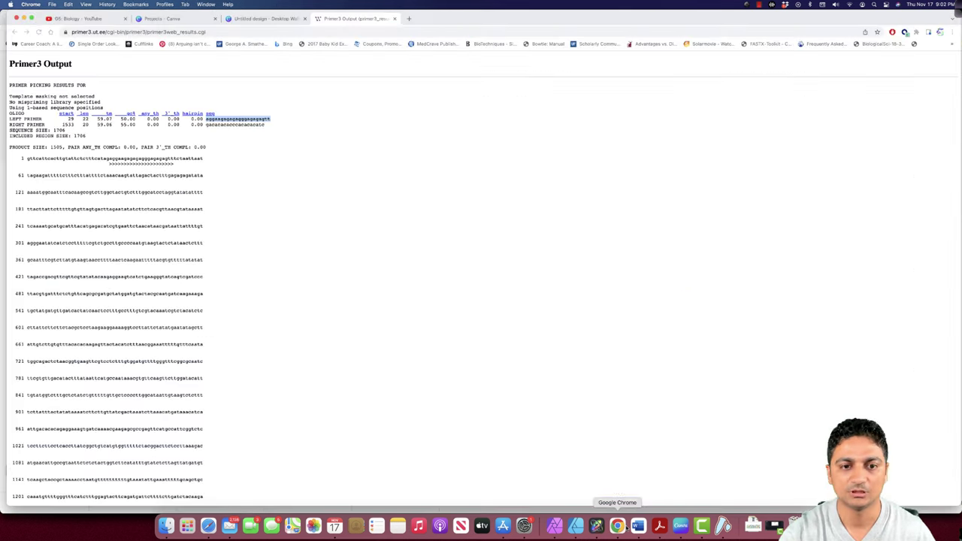
{"action": "double_click", "coordinate": [236, 124]}
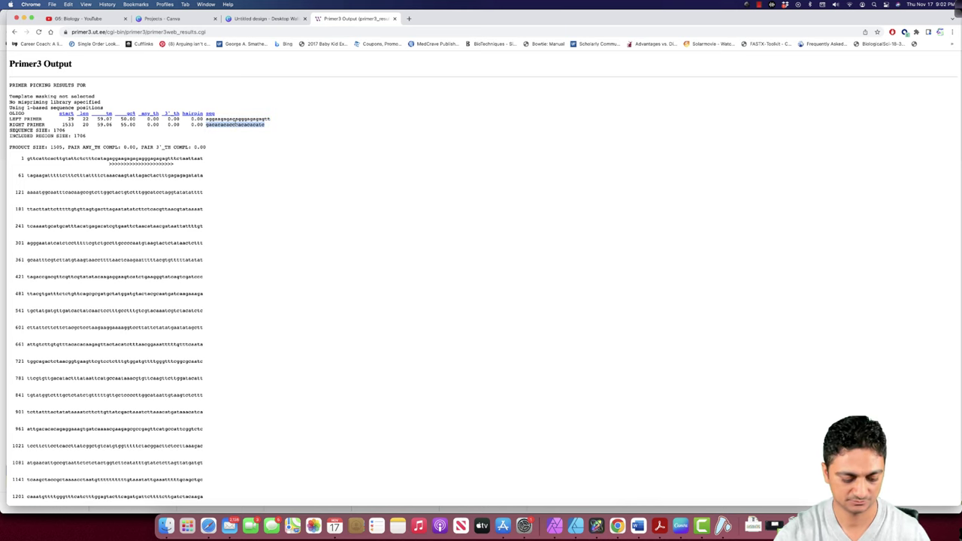
{"action": "scroll", "coordinate": [222, 162], "scroll_direction": "down", "scroll_amount": 10}
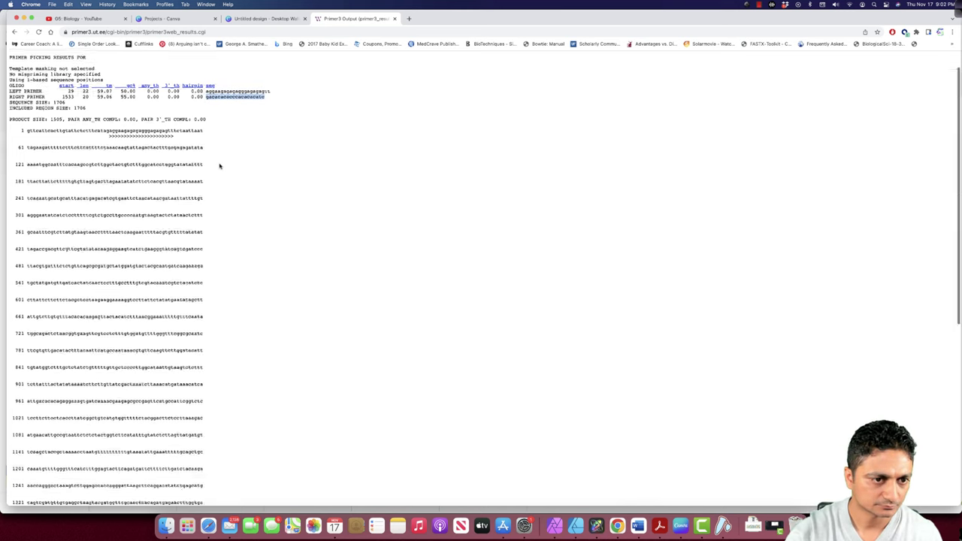
- Find the reverse primer site in SWEET10 and trim the selection to bases 1565–1584
{"action": "left_click", "coordinate": [722, 525]}
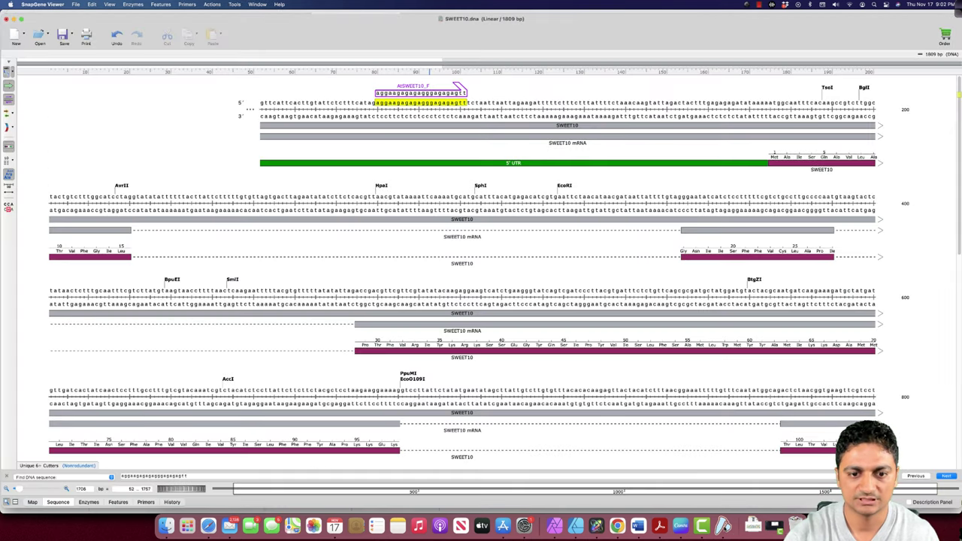
{"action": "key", "text": "super+f"}
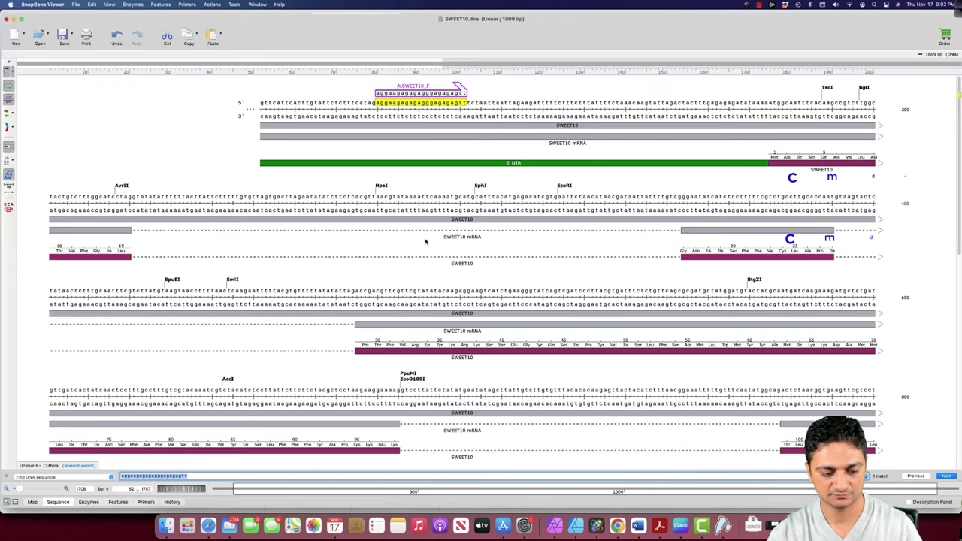
{"action": "type", "text": "gacacacaccacacacatc"}
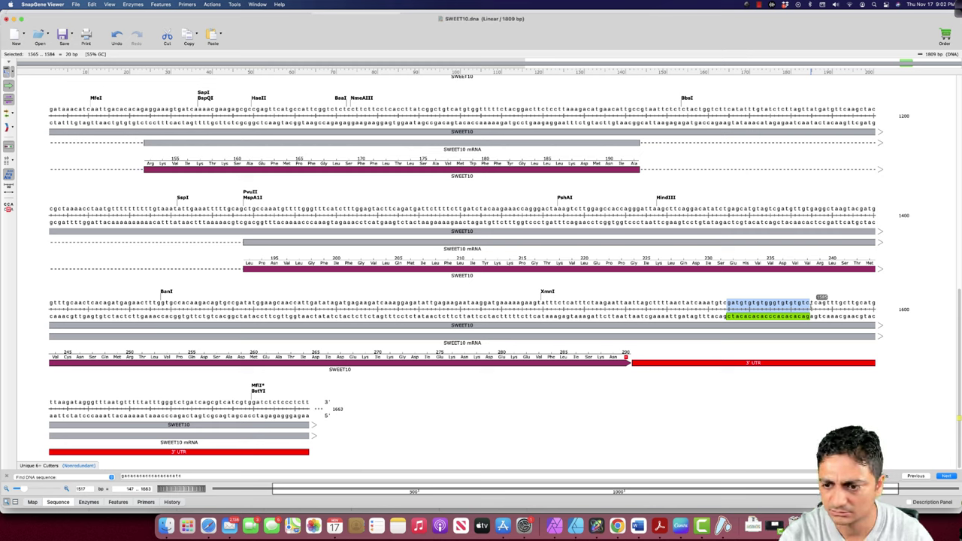
{"action": "left_click_drag", "start_coordinate": [813, 302], "coordinate": [726, 302]}
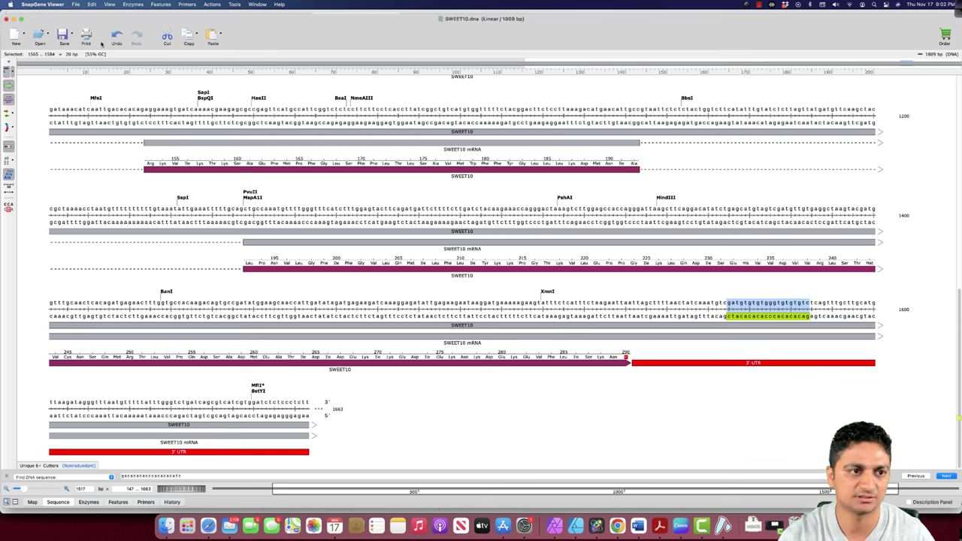
- Add a bottom-strand primer AtSWEET10_R at bases 1565–1584, spanning 1505 bp from base 80
{"action": "left_click", "coordinate": [187, 4]}
{"action": "left_click", "coordinate": [187, 18]}
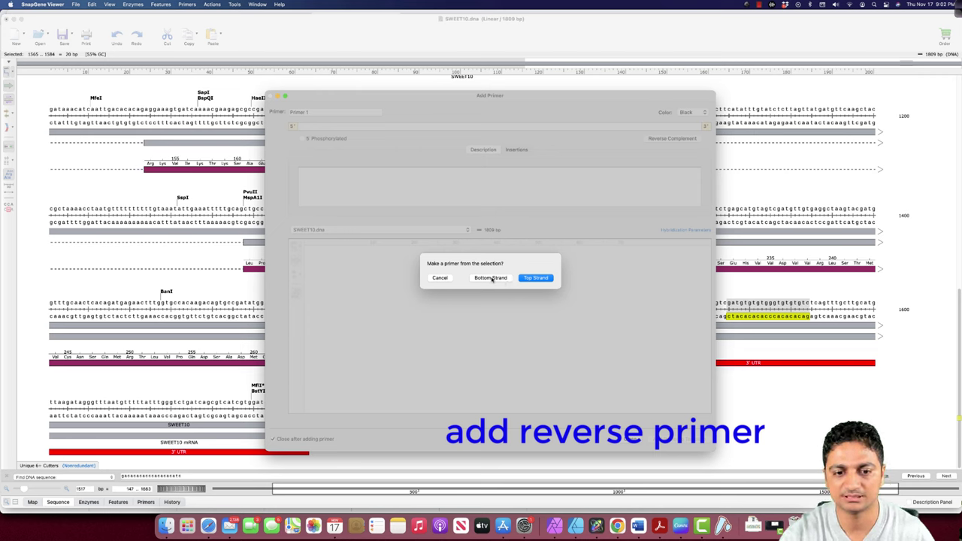
{"action": "left_click", "coordinate": [491, 278]}
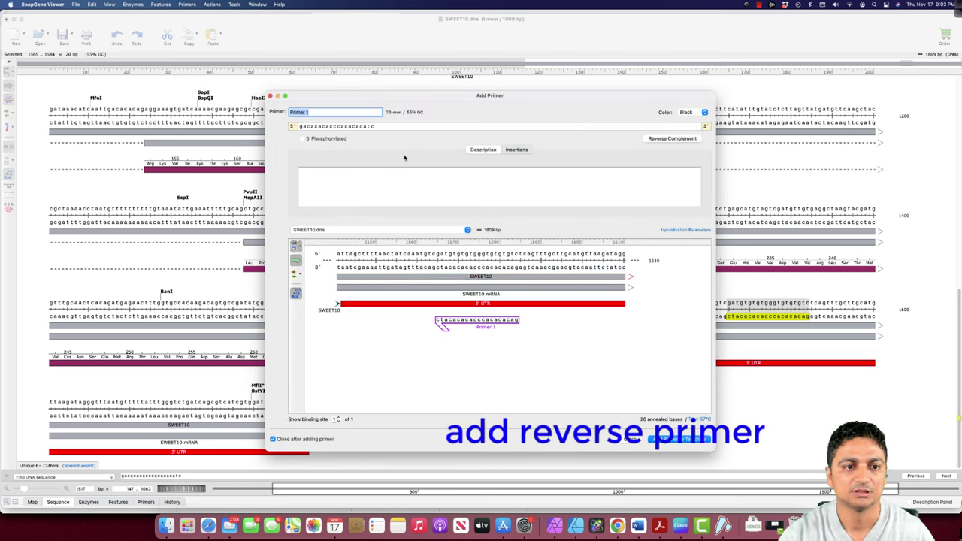
{"action": "type", "text": "AtS"}
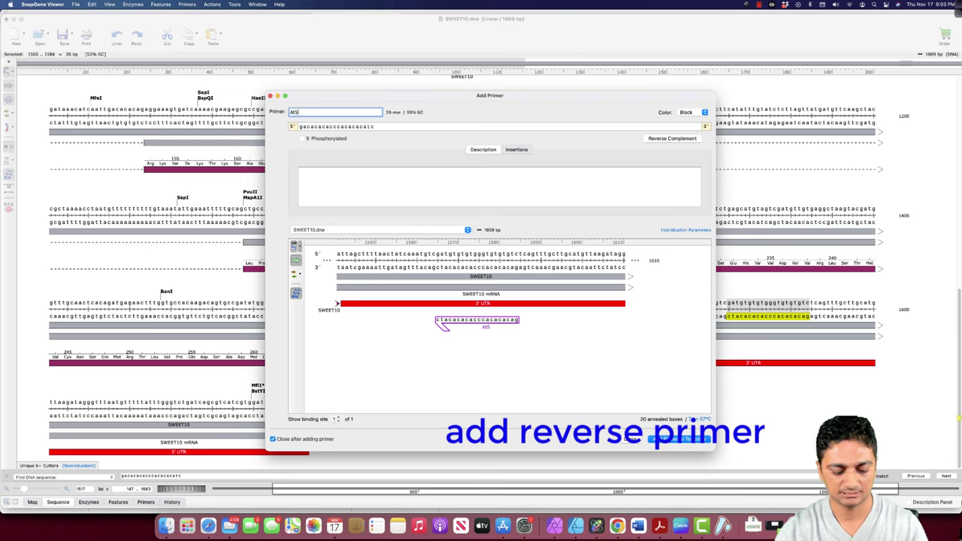
{"action": "type", "text": "WEET"}
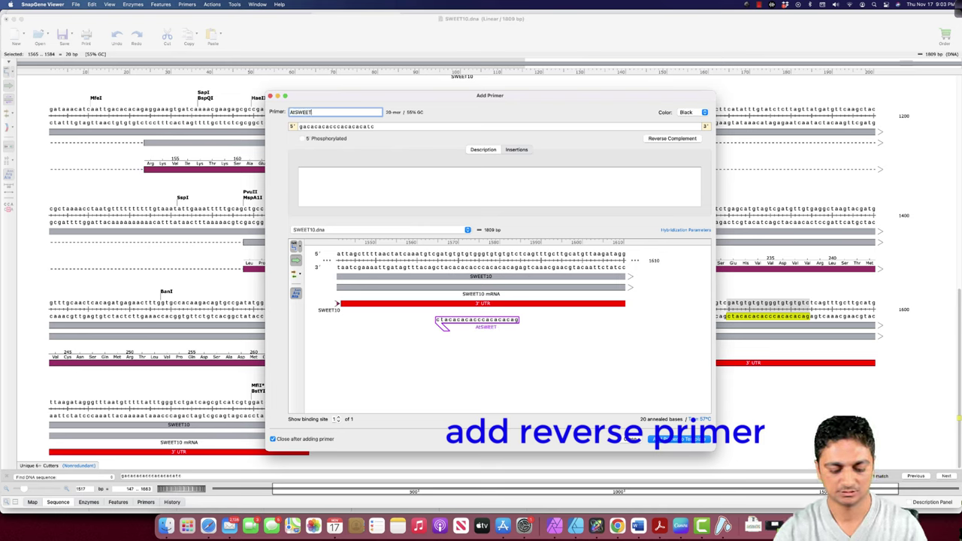
{"action": "type", "text": "10_"}
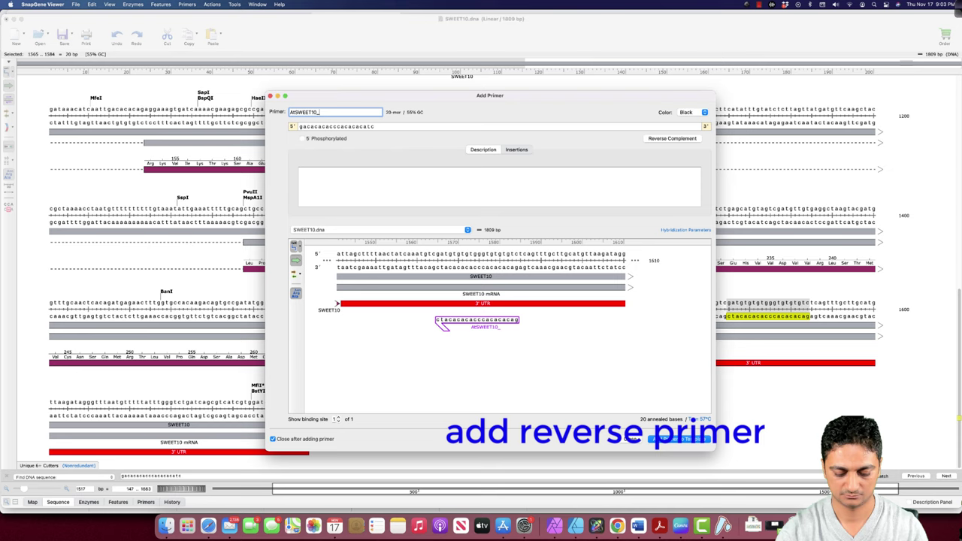
{"action": "type", "text": "R"}
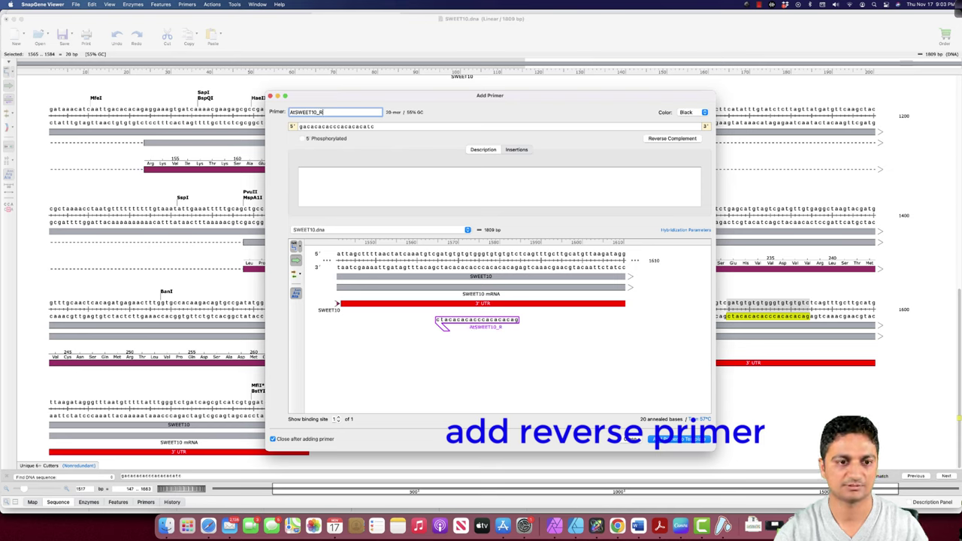
{"action": "left_click", "coordinate": [674, 439]}
{"action": "left_click", "coordinate": [673, 441]}
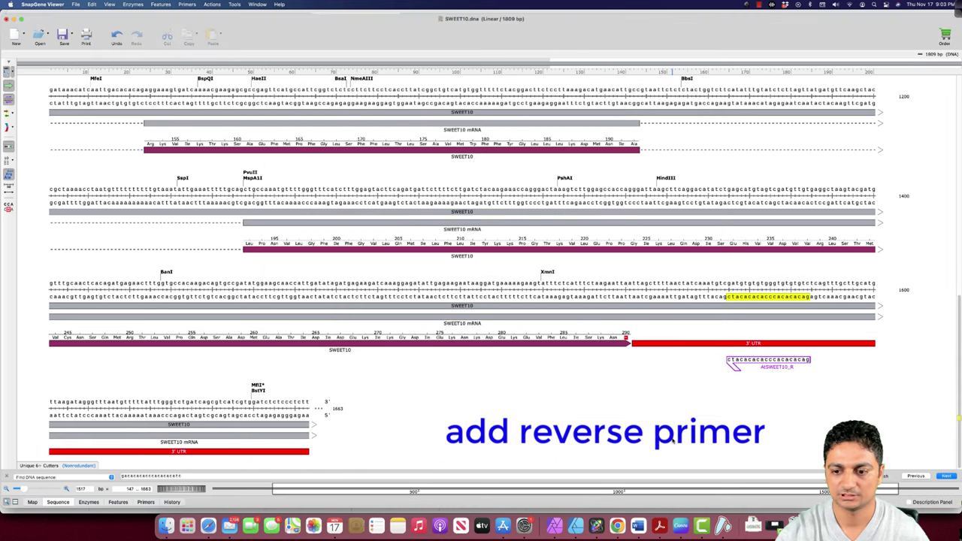
{"action": "scroll", "coordinate": [674, 441], "scroll_direction": "up", "scroll_amount": 2}
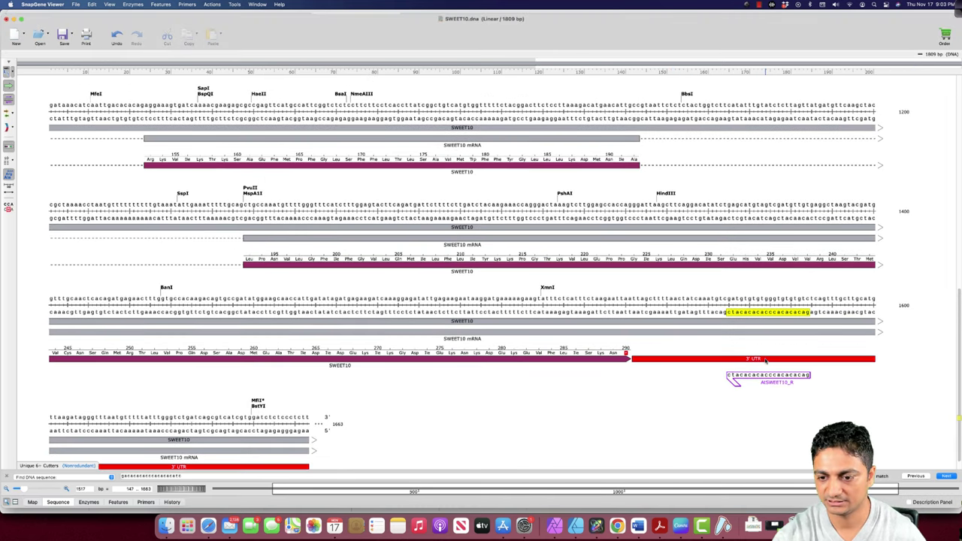
{"action": "scroll", "coordinate": [766, 362], "scroll_direction": "up", "scroll_amount": 10}
- Select the stretch from AtSWEET10_F to AtSWEET10_R (bases 80–1584) and start a new feature over it
{"action": "left_click_drag", "start_coordinate": [383, 97], "coordinate": [810, 299]}
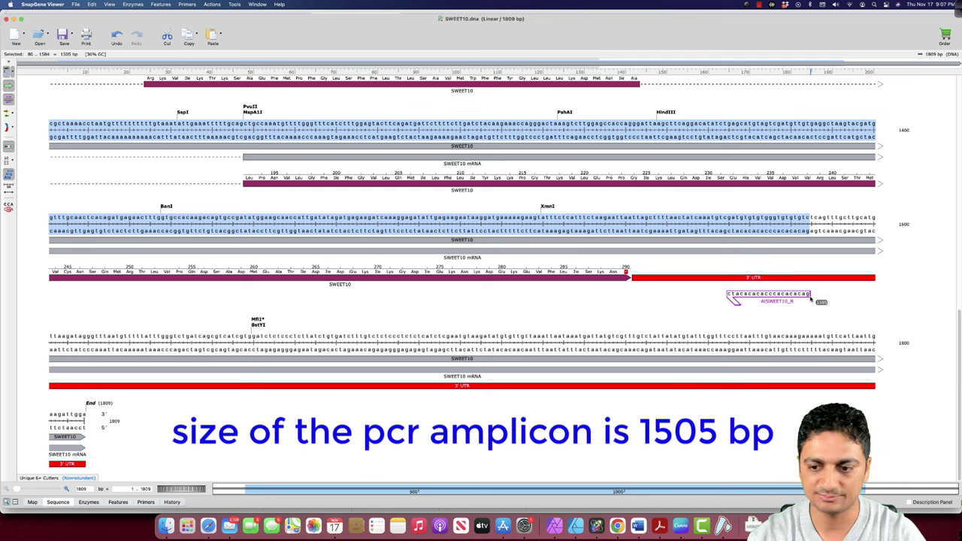
{"action": "left_click", "coordinate": [163, 5]}
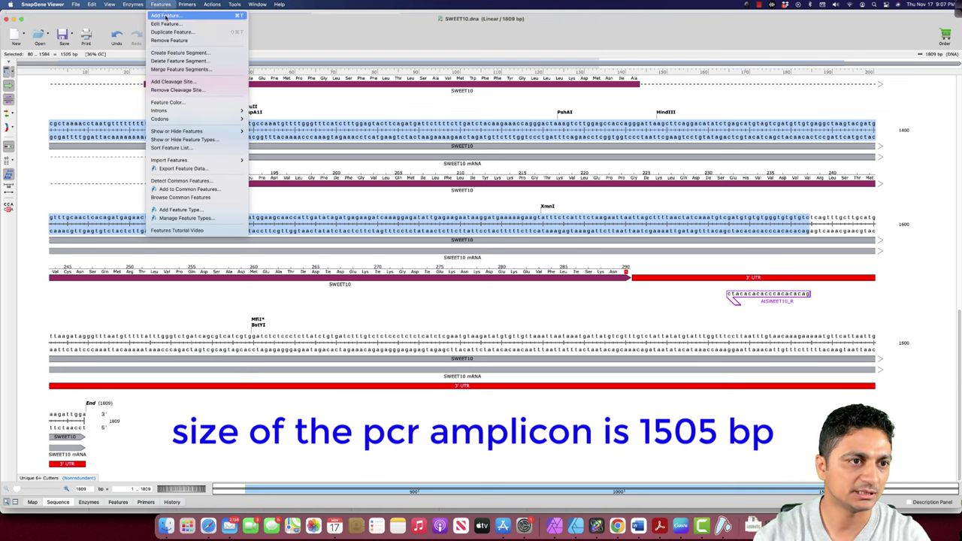
{"action": "left_click", "coordinate": [166, 16]}
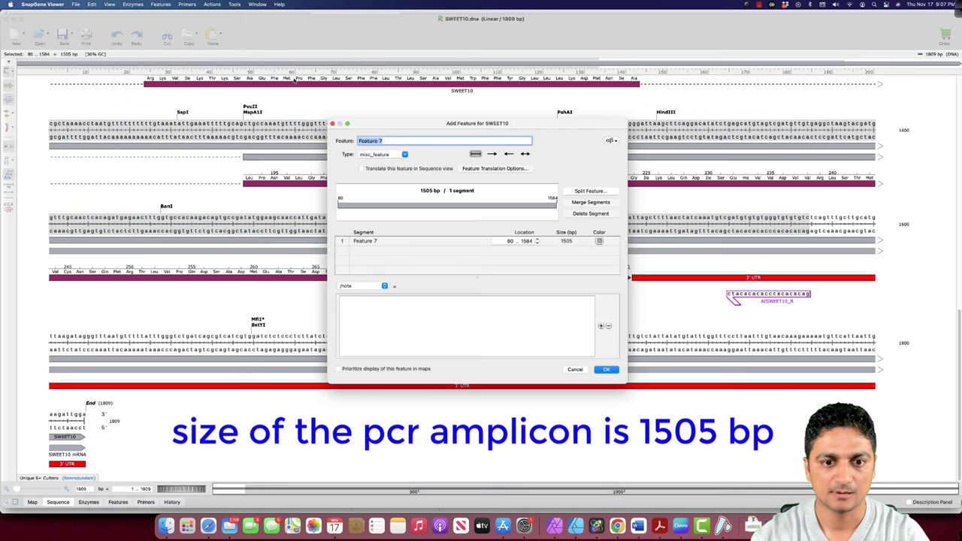
- Make the new feature cyan and name it PCR_Amplicon_Cloning
{"action": "left_click", "coordinate": [599, 240]}
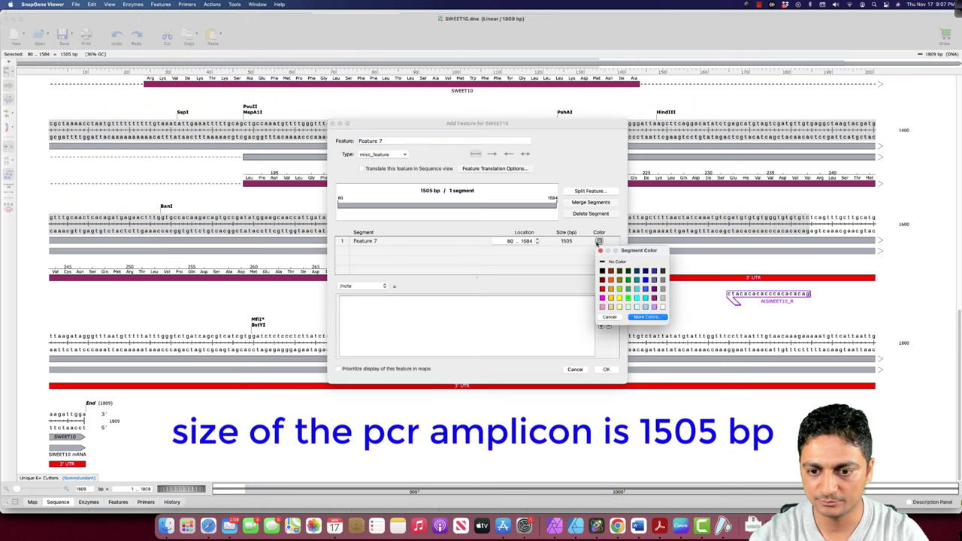
{"action": "left_click", "coordinate": [637, 299]}
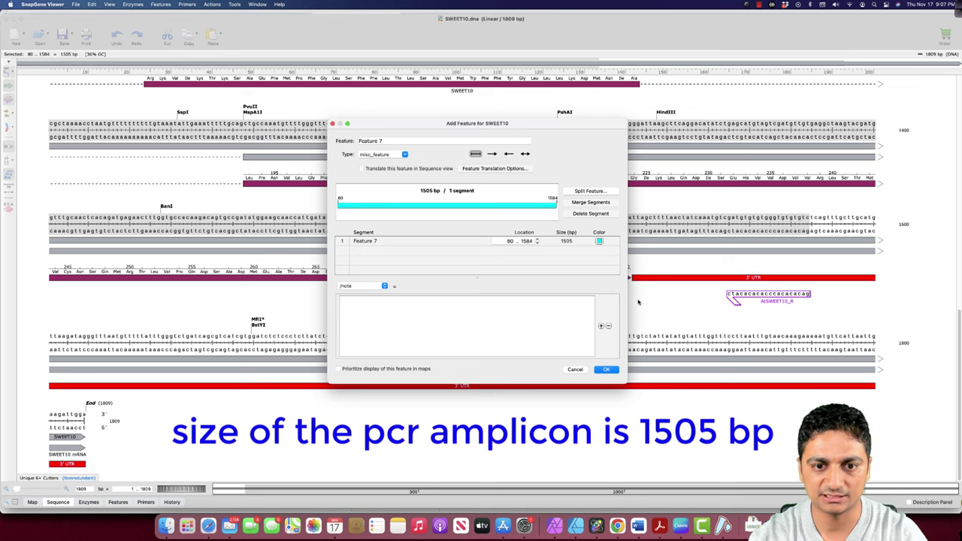
{"action": "left_click", "coordinate": [386, 141]}
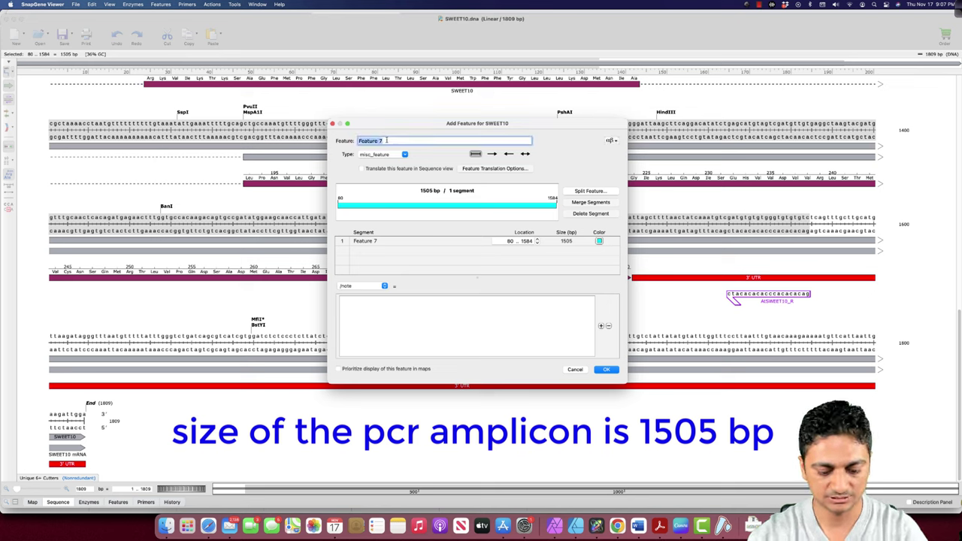
{"action": "type", "text": "PCR"}
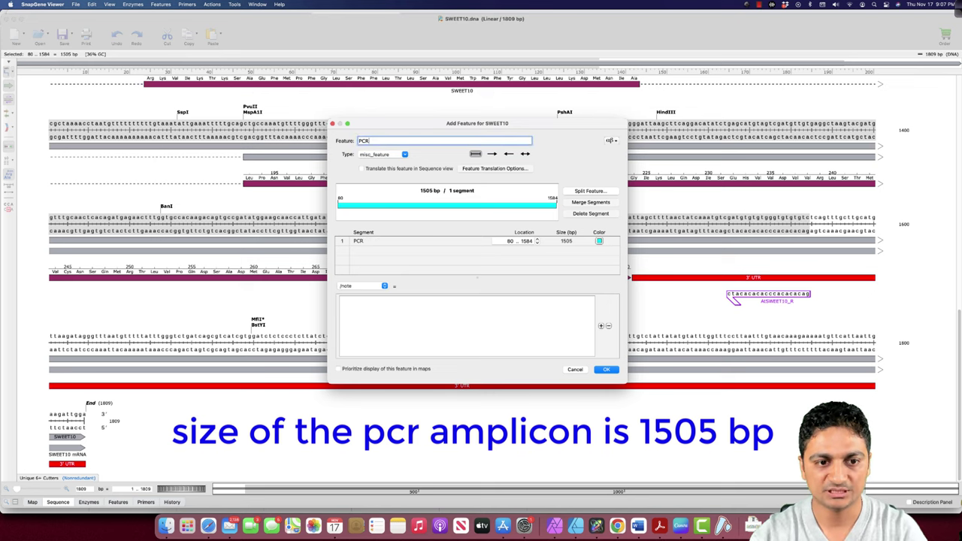
{"action": "type", "text": "_Amplicon"}
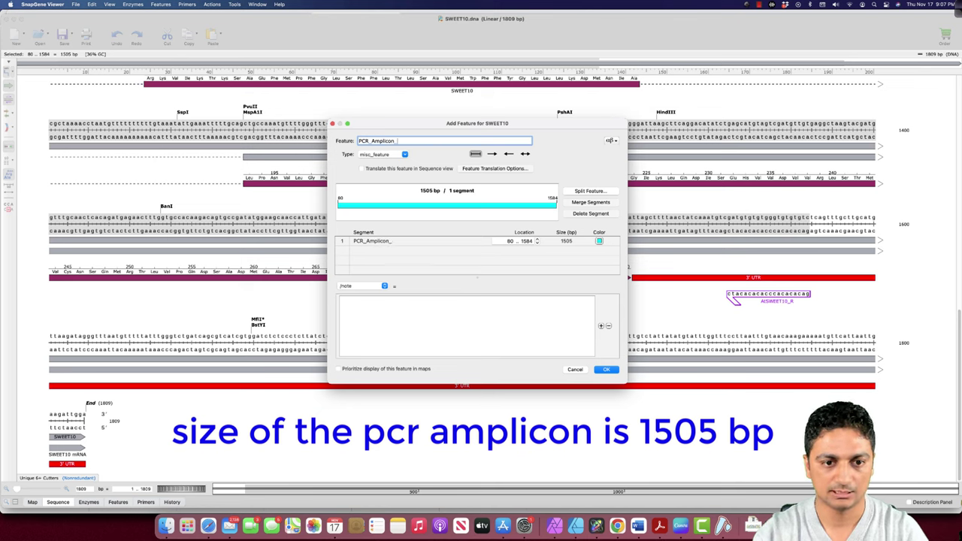
{"action": "type", "text": "_Cloning"}
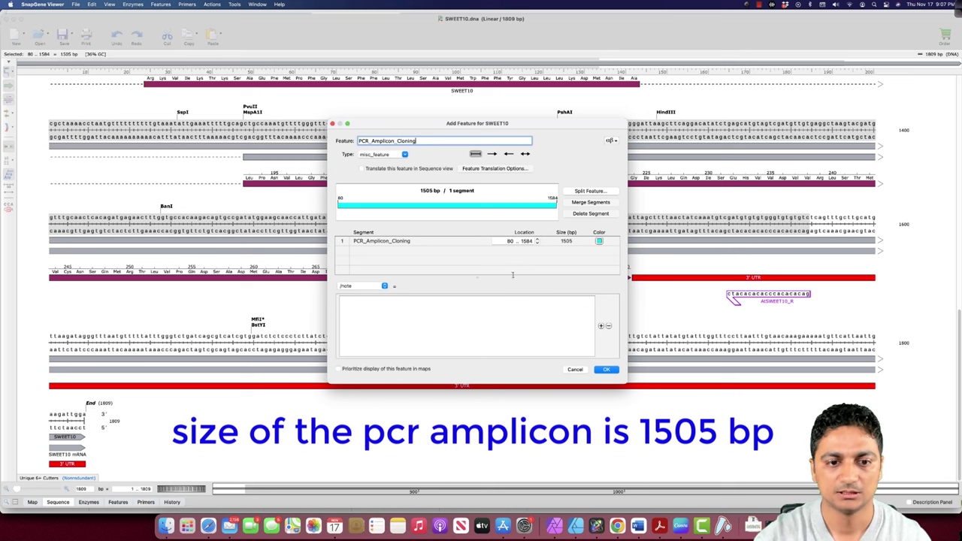
- Add the PCR_Amplicon_Cloning feature, then select its cyan bar to confirm it spans bases 80–1584 (1505 bp)
{"action": "left_click", "coordinate": [606, 369]}
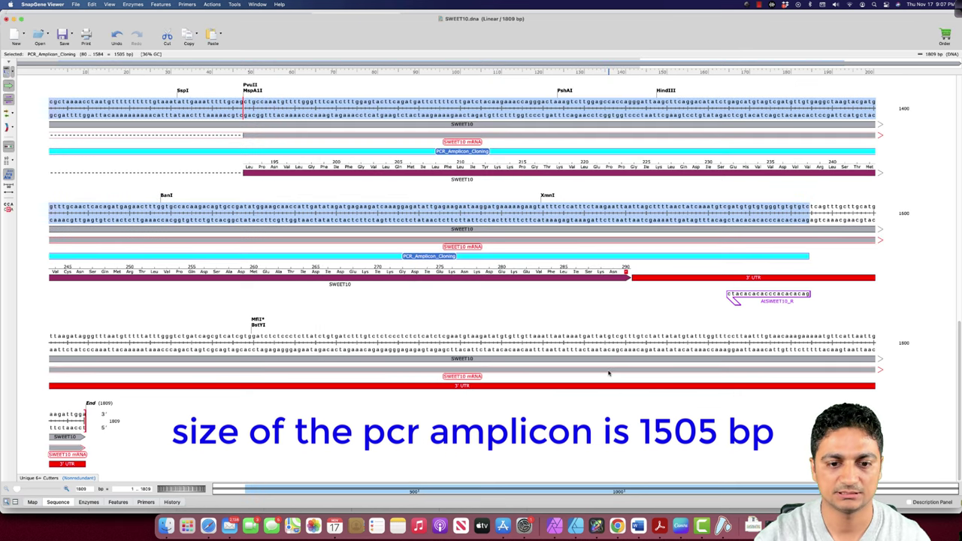
{"action": "left_click", "coordinate": [582, 329]}
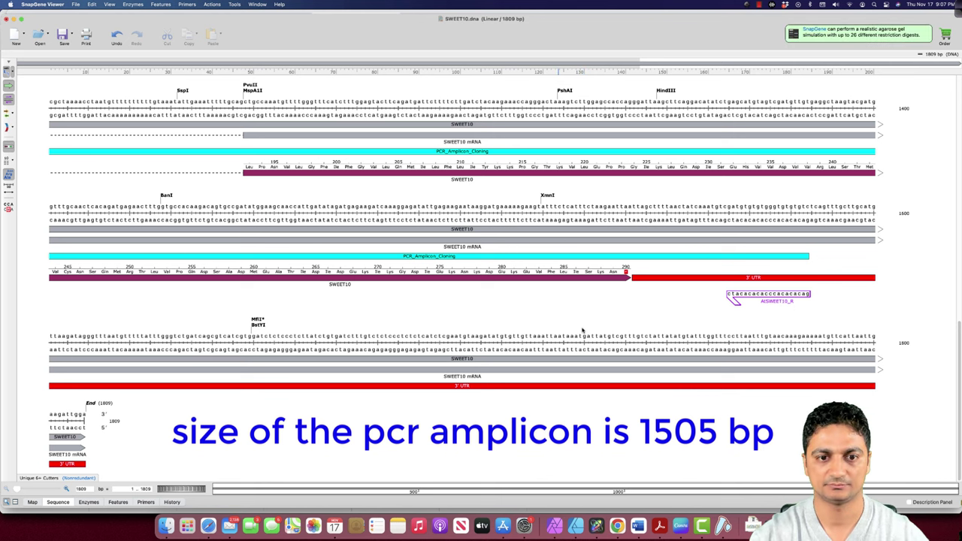
{"action": "scroll", "coordinate": [571, 320], "scroll_direction": "up", "scroll_amount": 3}
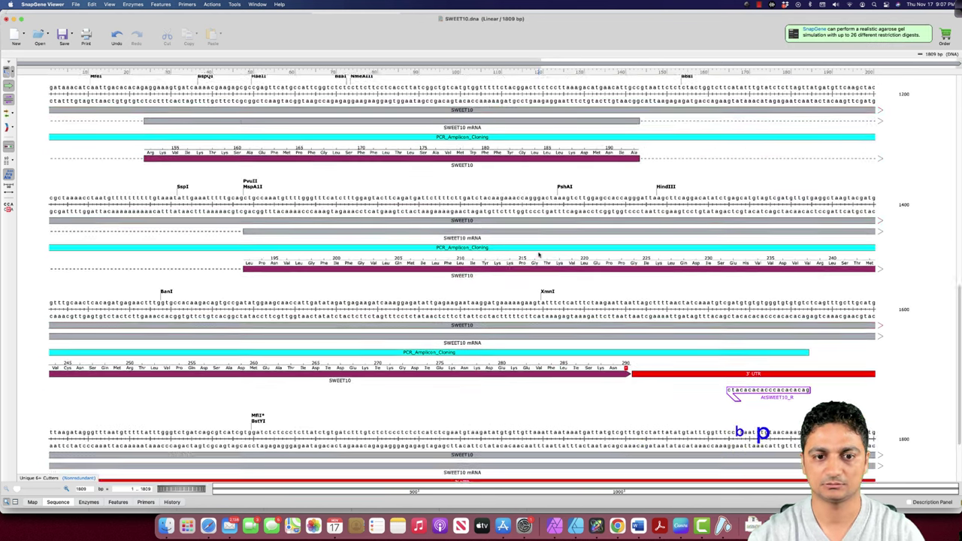
{"action": "scroll", "coordinate": [538, 255], "scroll_direction": "up", "scroll_amount": 6}
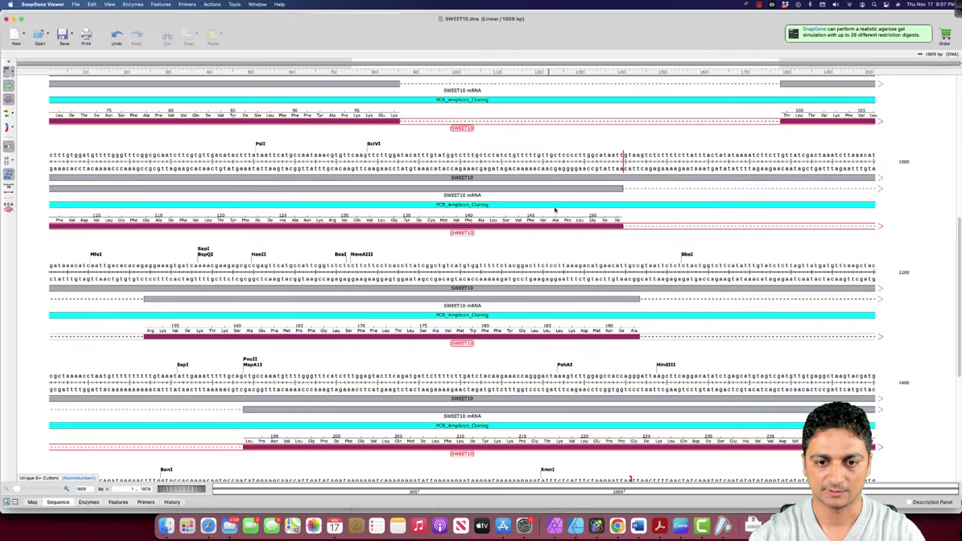
{"action": "scroll", "coordinate": [555, 211], "scroll_direction": "up", "scroll_amount": 2}
{"action": "left_click", "coordinate": [534, 140]}
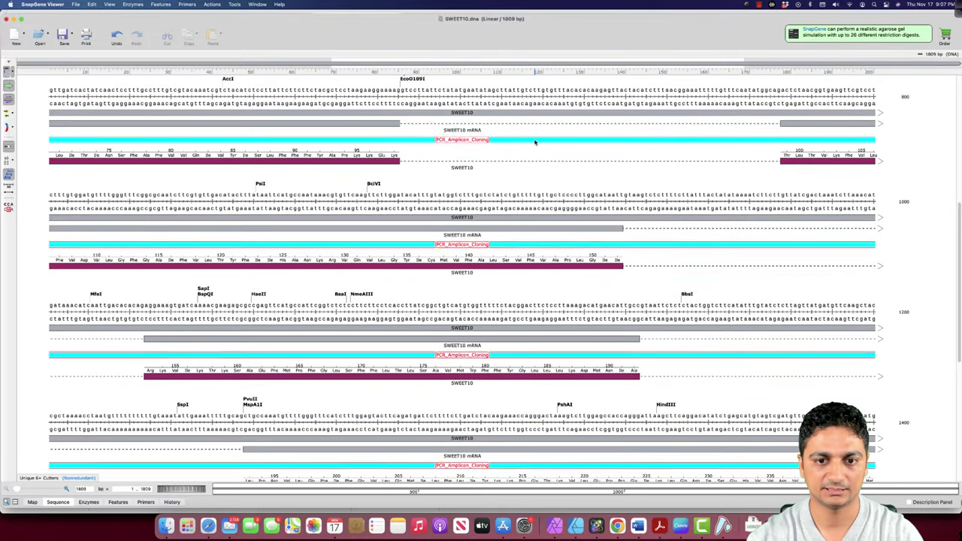